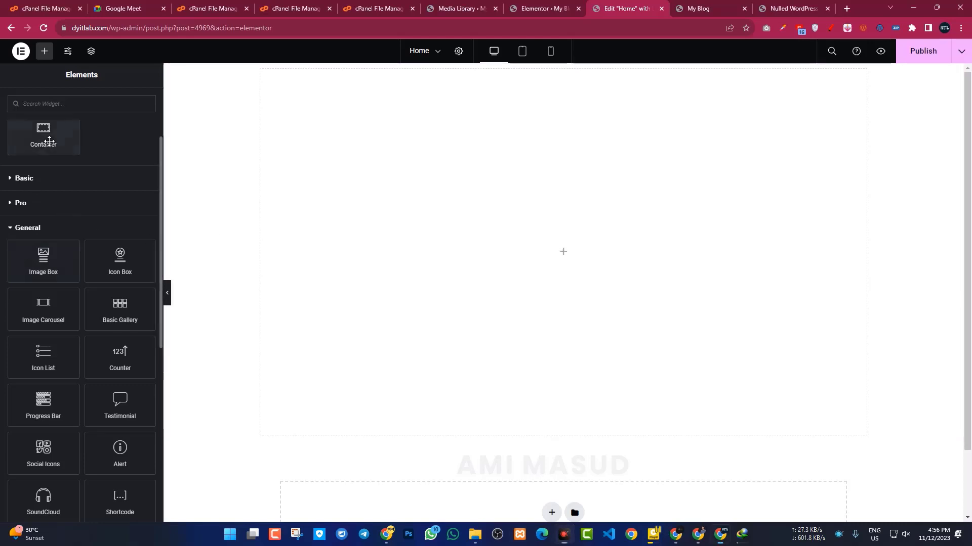
Place two identical inner containers inside the main container and set its direction to Row - horizontal
drag(43, 136, 616, 248)
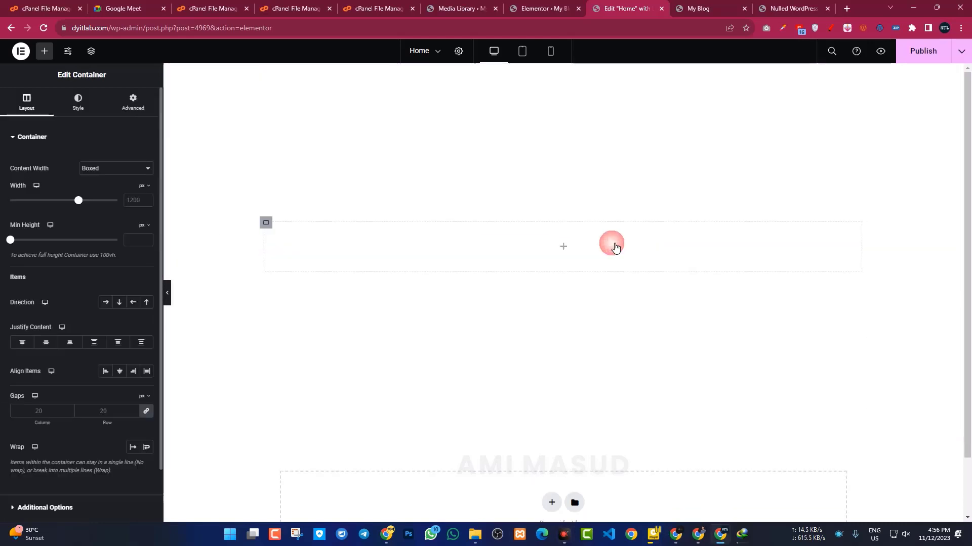
right_click(267, 223)
click(295, 246)
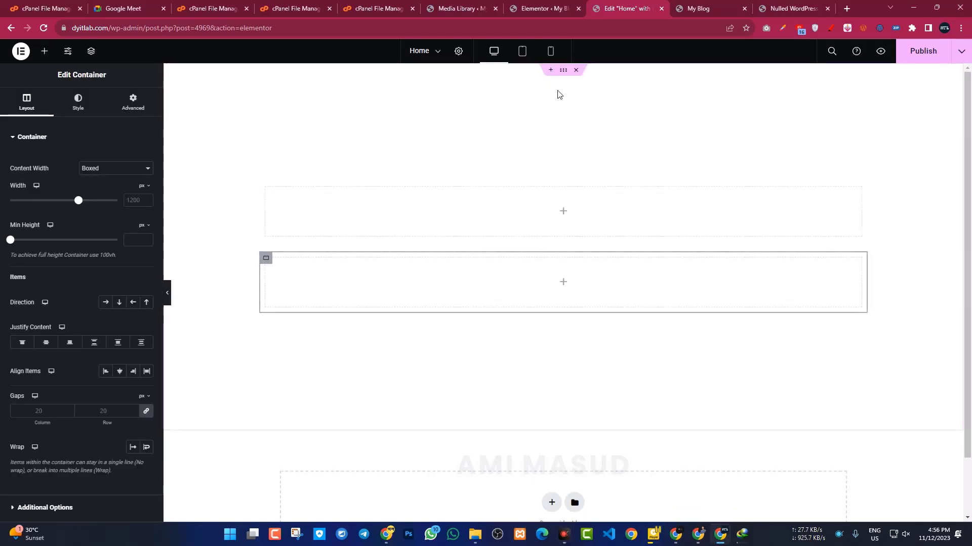
click(563, 69)
click(108, 302)
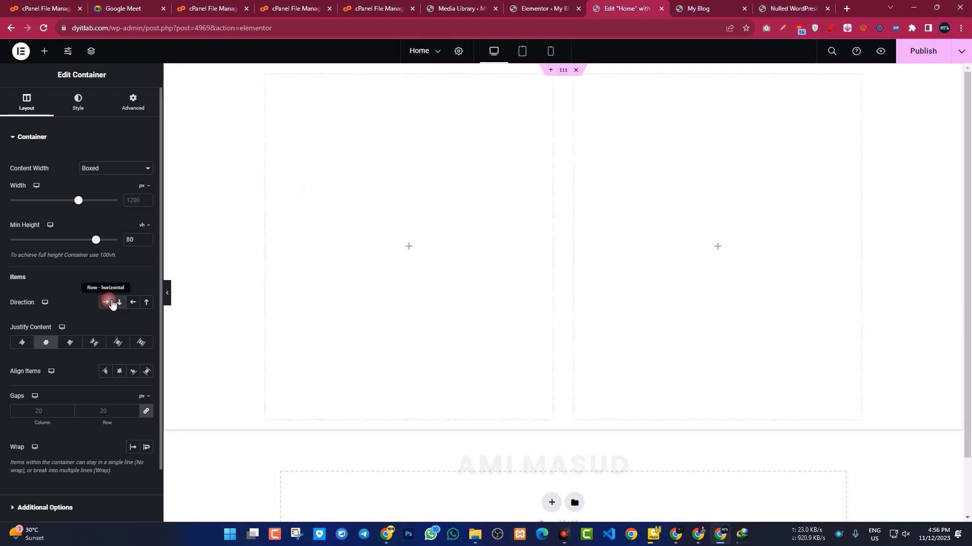
Add a Heading and a Text Editor widget to the left inner container, and set the main container's item alignment to Center
click(409, 246)
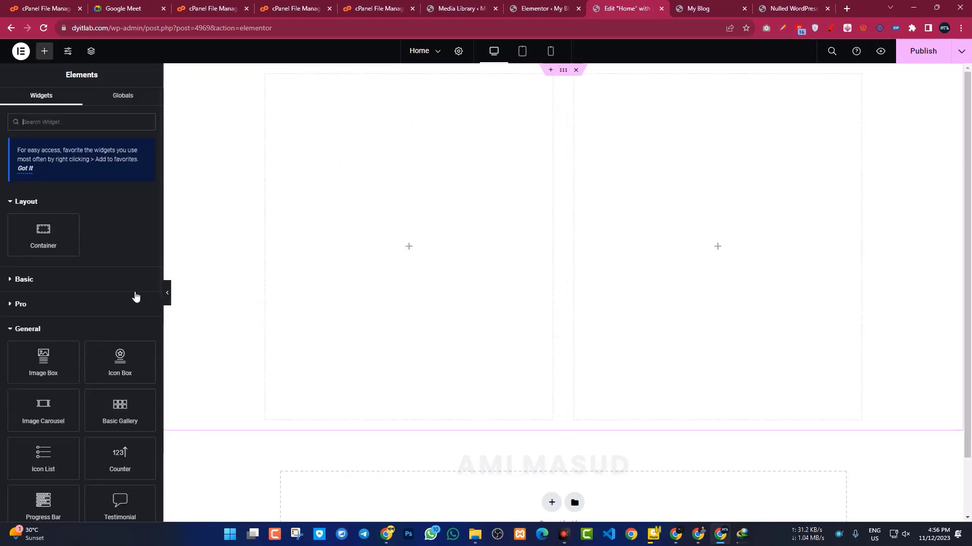
click(21, 282)
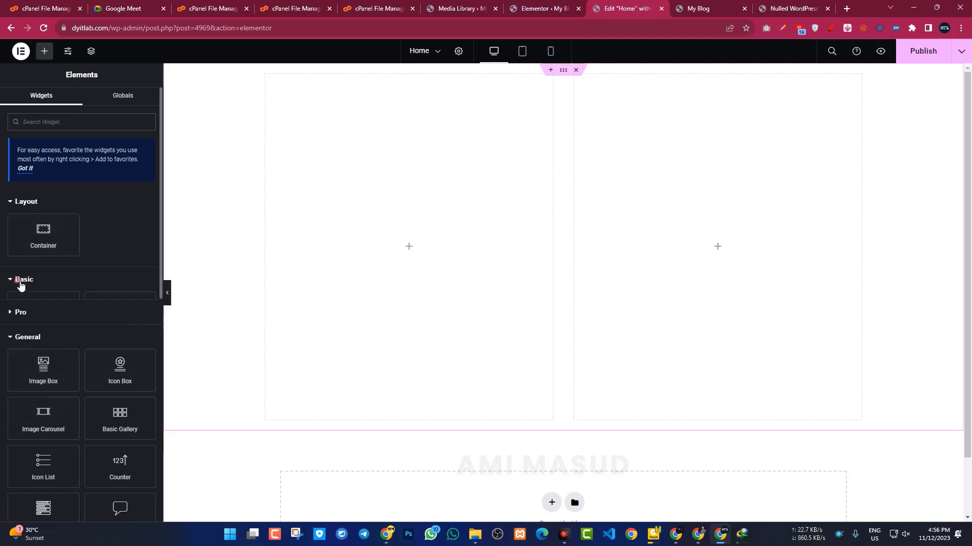
drag(43, 314, 354, 275)
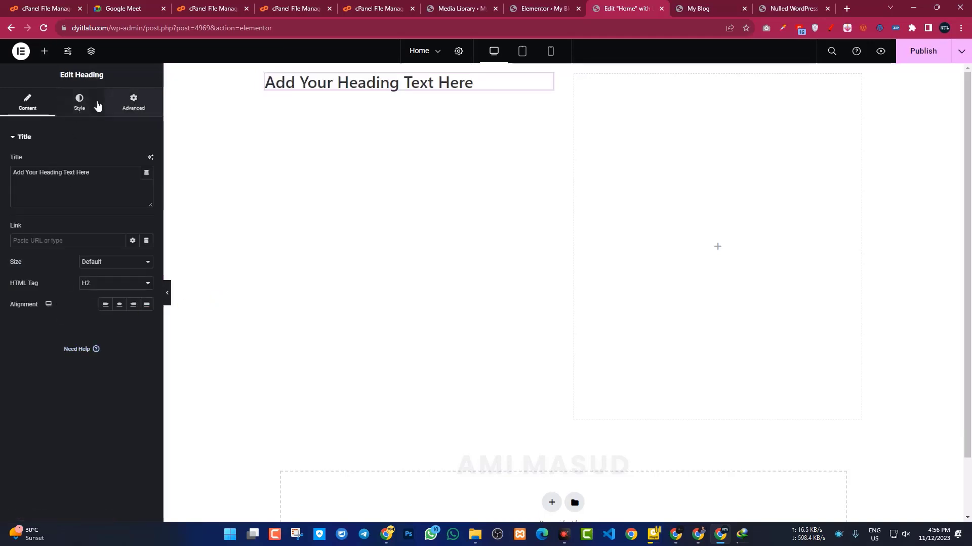
click(45, 52)
drag(53, 367, 373, 108)
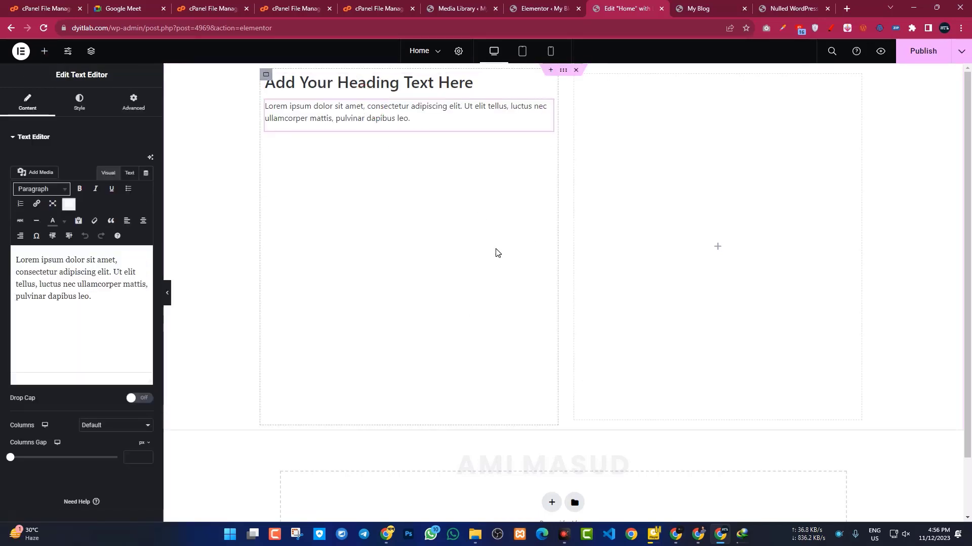
click(563, 70)
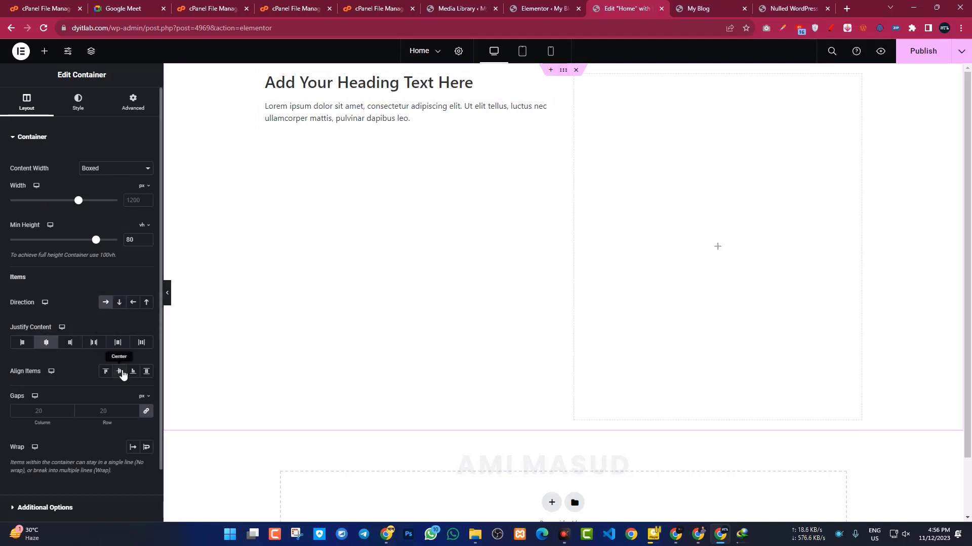
click(120, 372)
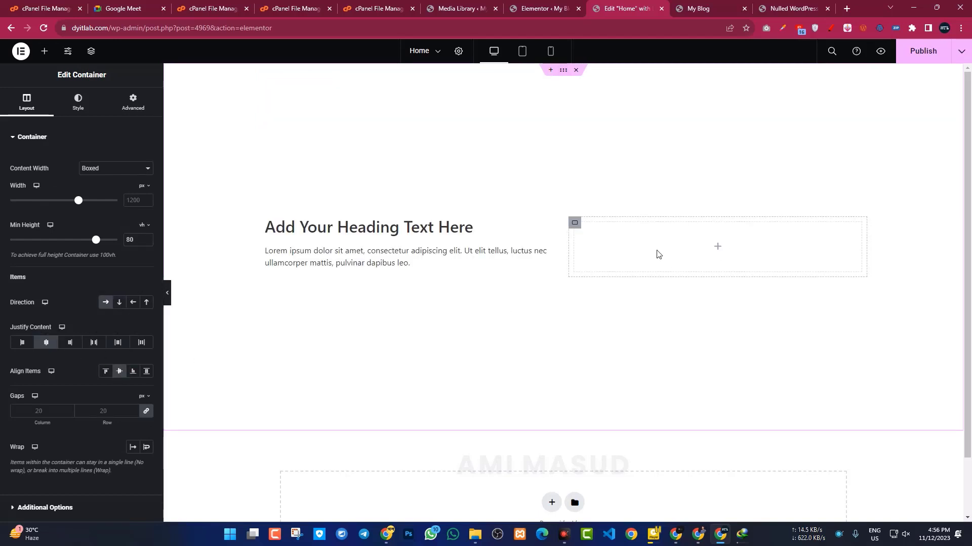
Add an Image widget to the right inner container, using the dark-haired woman's portrait from the media library
click(718, 248)
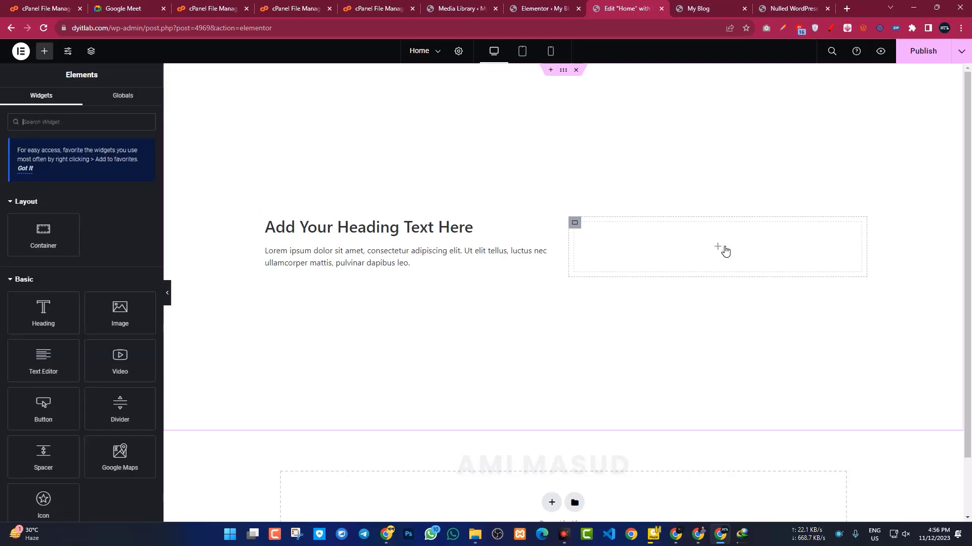
drag(125, 320, 716, 251)
click(95, 199)
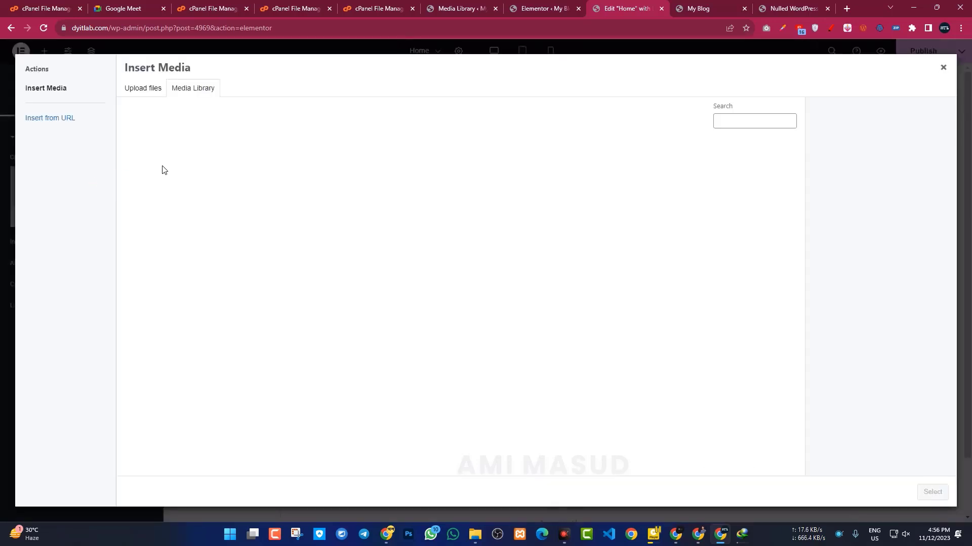
click(386, 247)
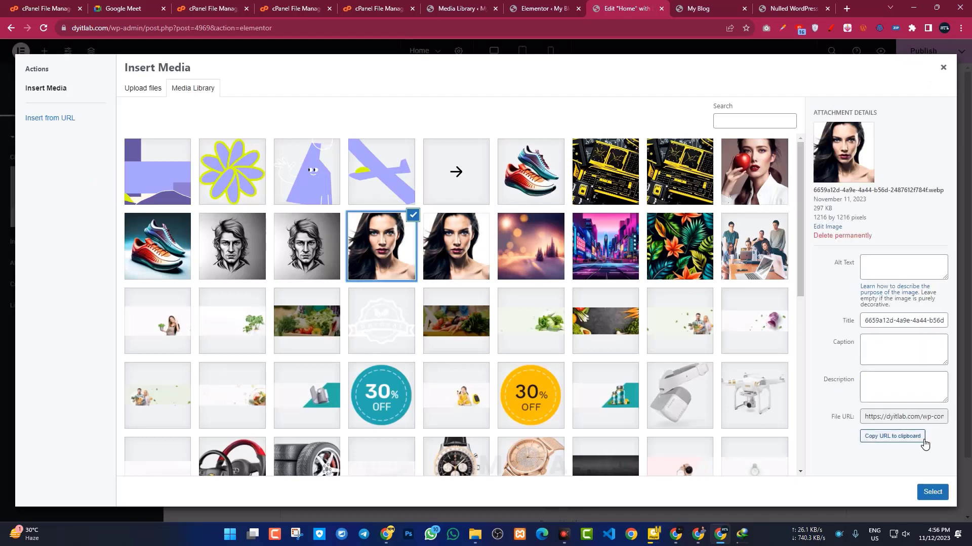
click(933, 492)
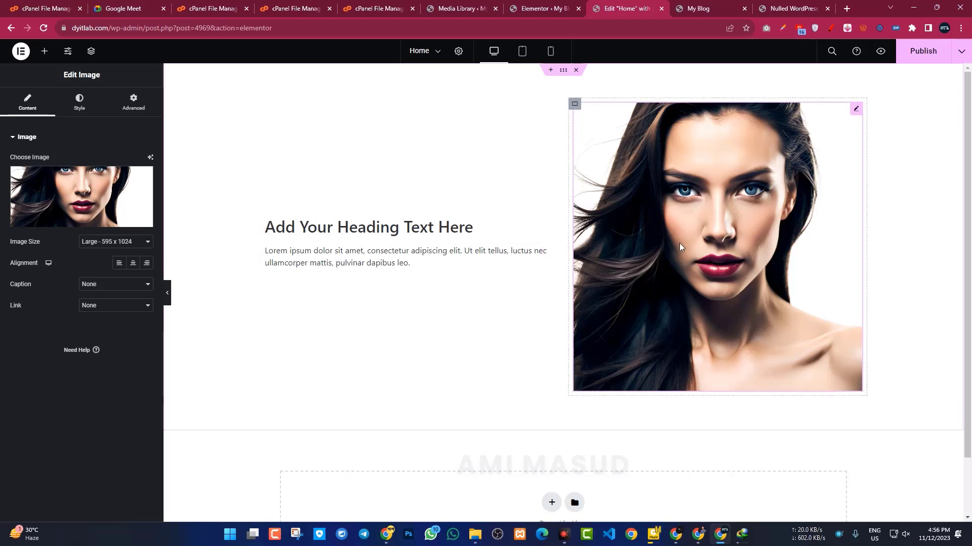
Duplicate the whole main container with its heading, text and portrait
click(563, 70)
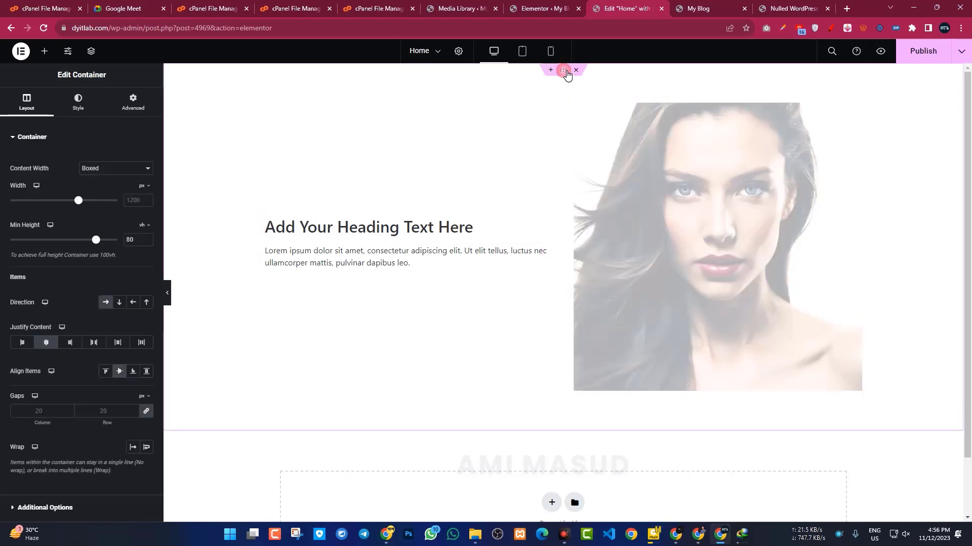
right_click(563, 70)
click(594, 97)
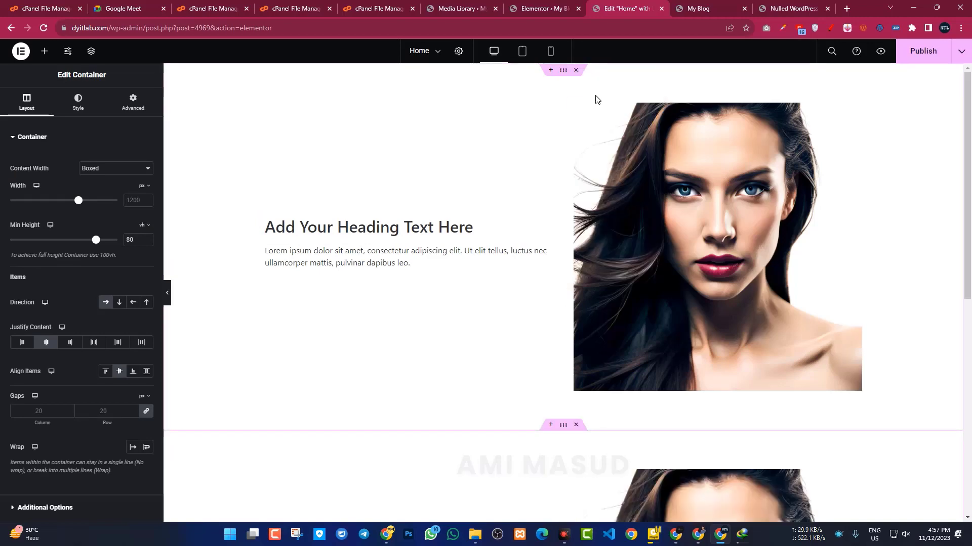
scroll(537, 206, down, 2)
scroll(536, 206, up, 2)
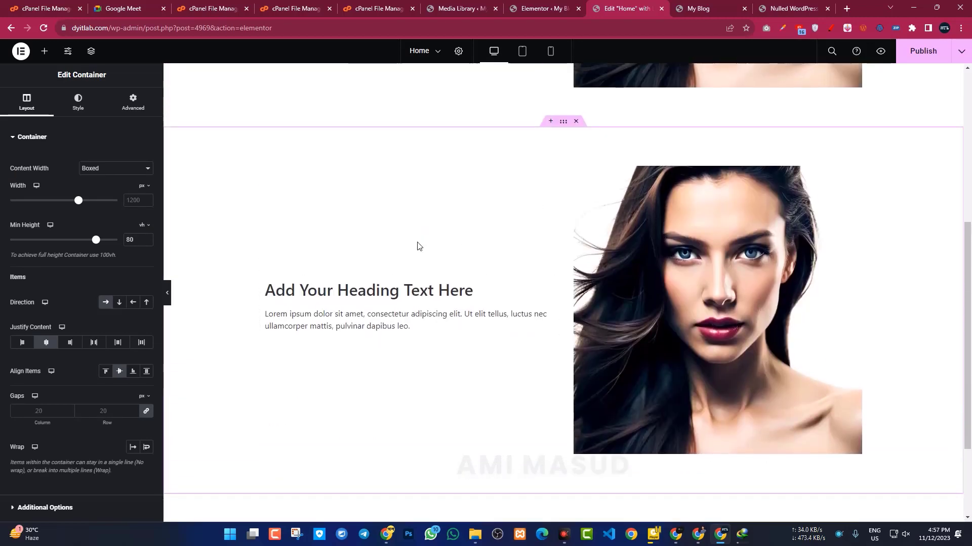
Delete both inner containers from the duplicated section to leave it empty
click(266, 283)
key(Delete)
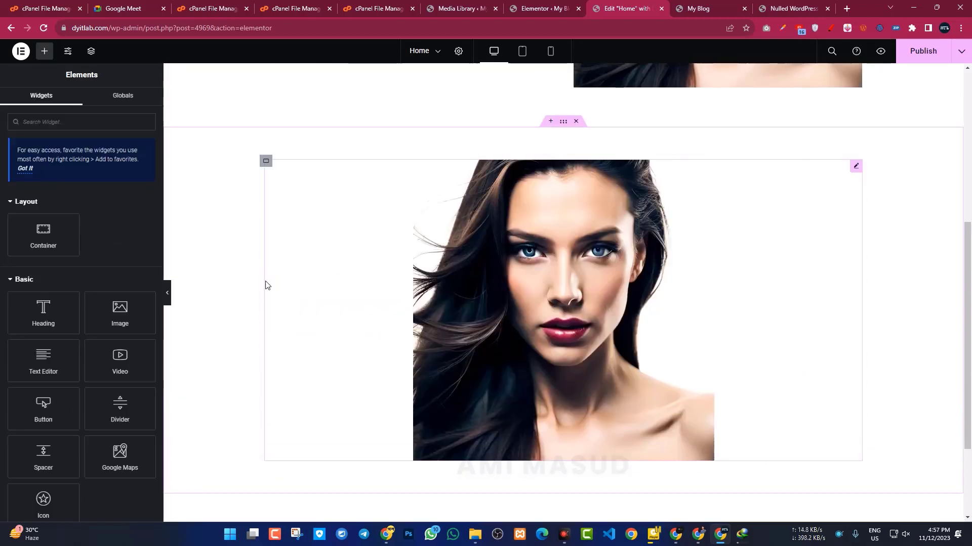
click(266, 162)
key(Delete)
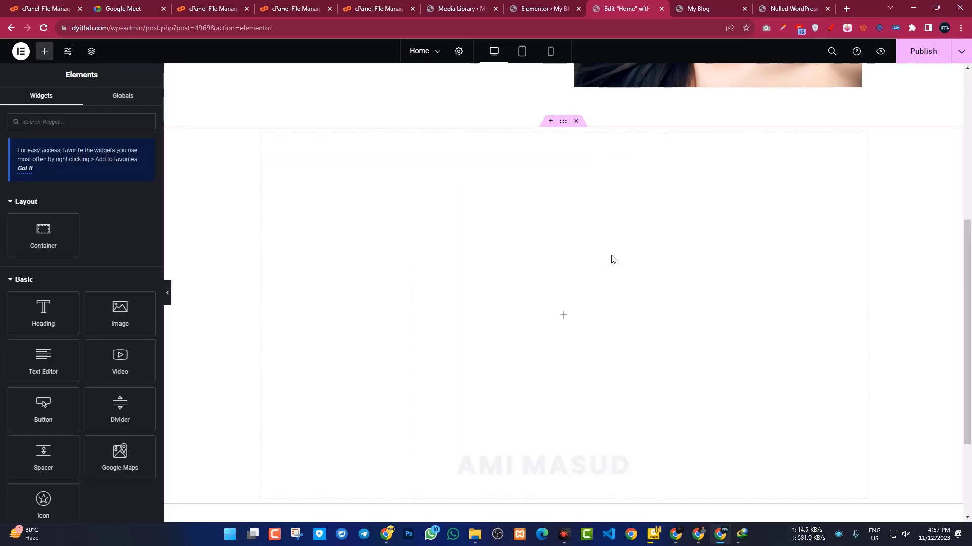
Add an Image Box widget to the empty second section and compare it with the first section's layout
click(563, 315)
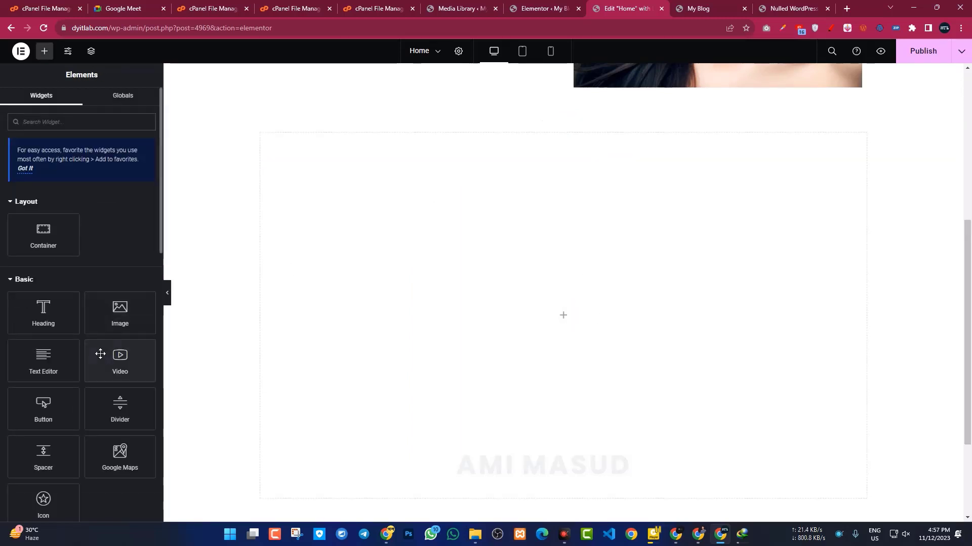
click(20, 280)
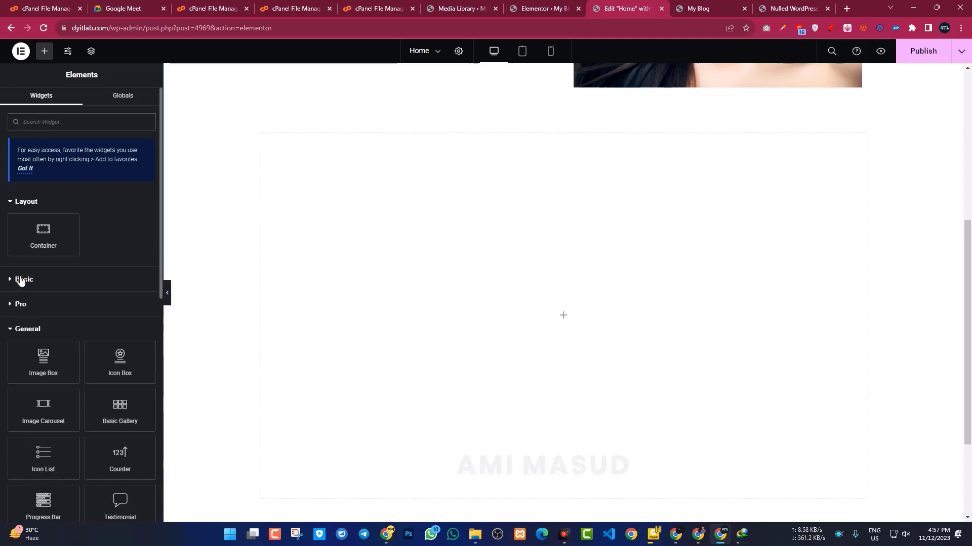
drag(47, 366, 586, 319)
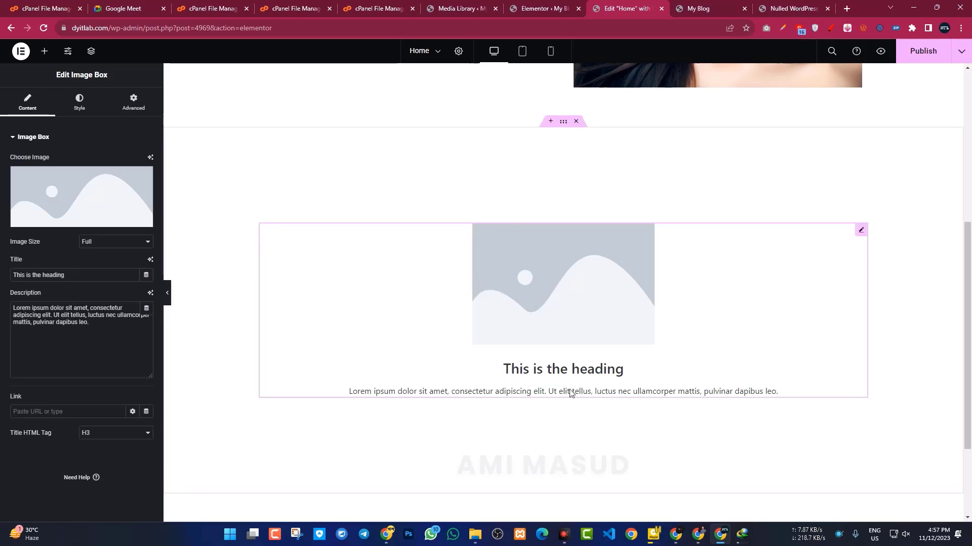
scroll(574, 383, up, 6)
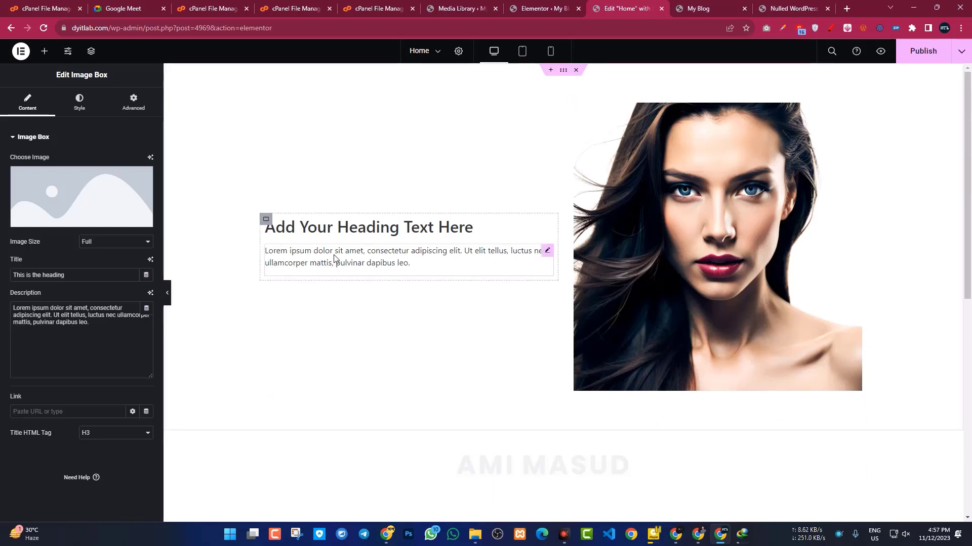
scroll(334, 258, down, 6)
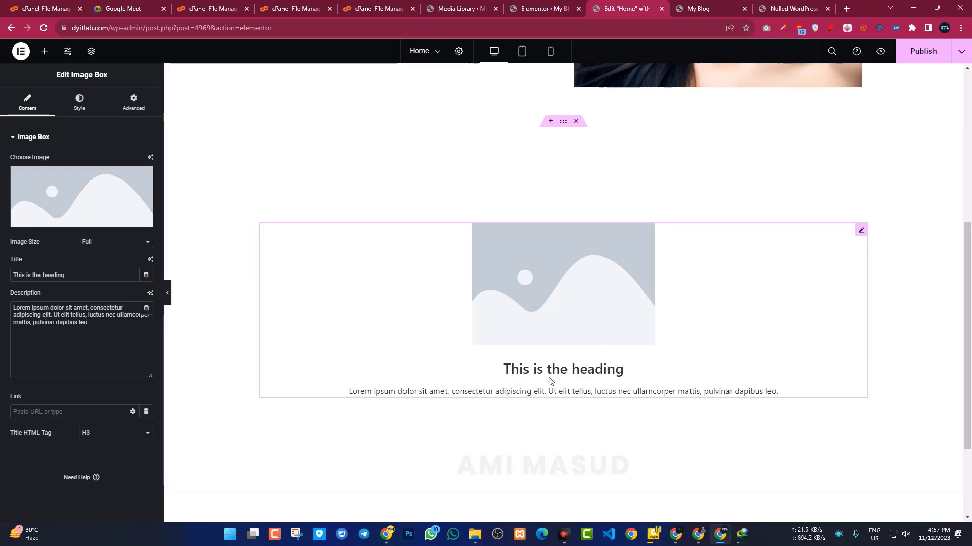
Set the image box's picture to the same dark-haired woman's portrait from the media library
click(75, 201)
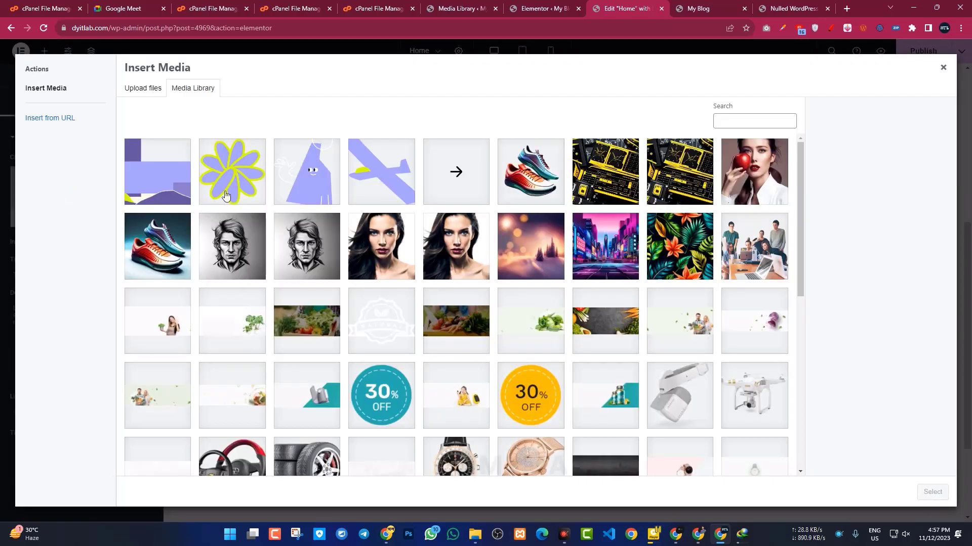
click(391, 241)
click(931, 493)
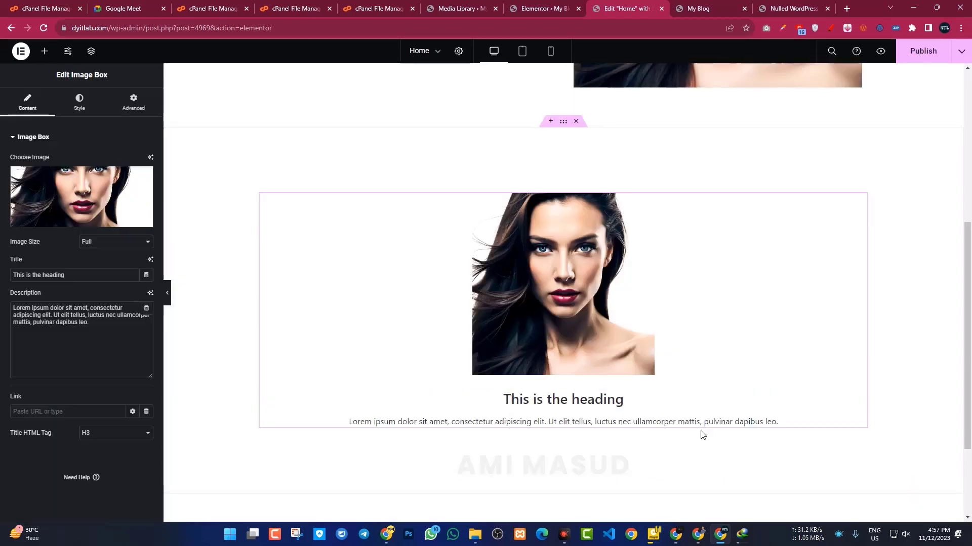
scroll(531, 405, up, 5)
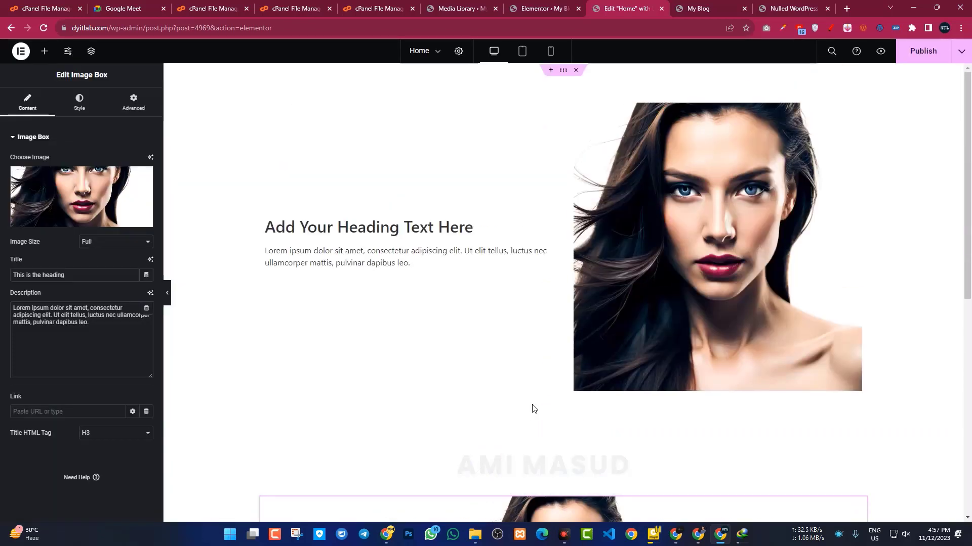
scroll(531, 405, down, 7)
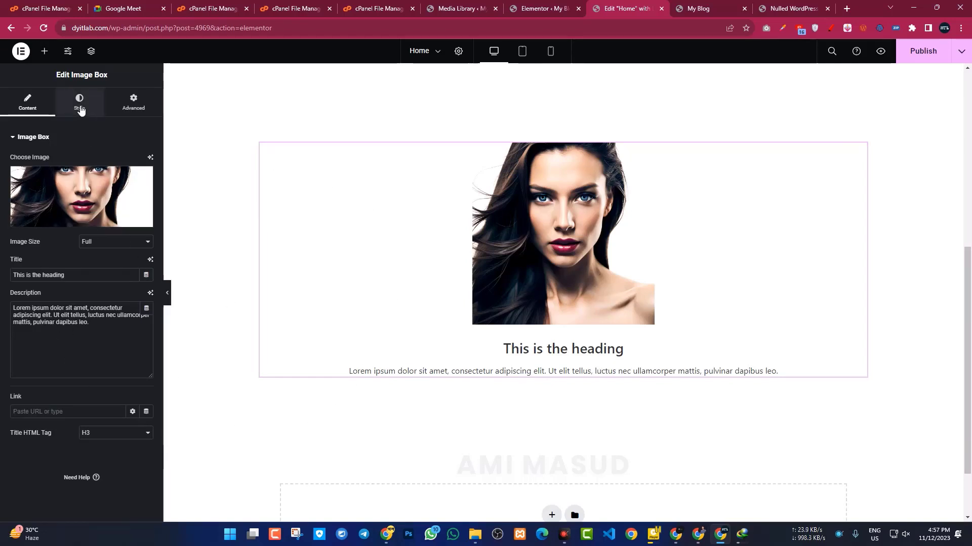
Set the image box's image position to right and its vertical alignment to Middle, matching the first section's layout
click(79, 108)
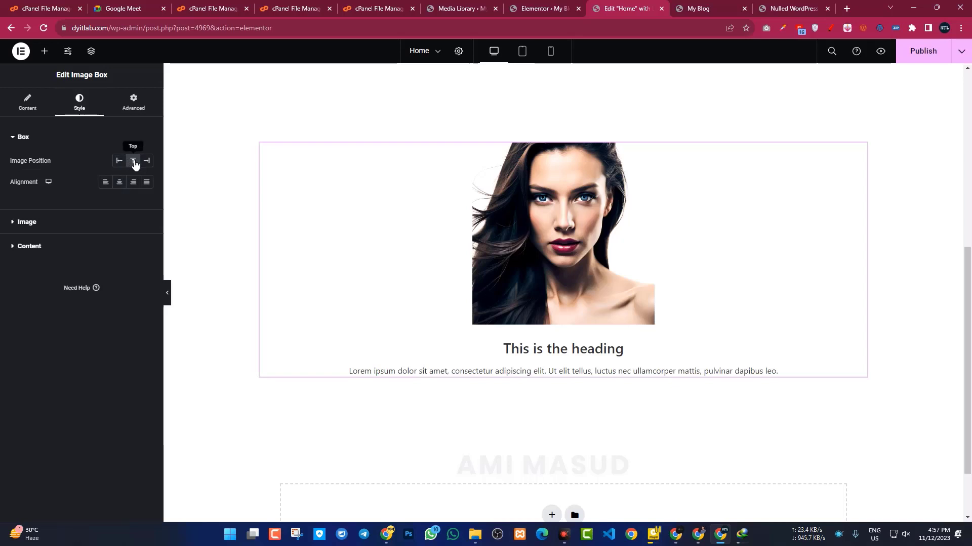
click(120, 161)
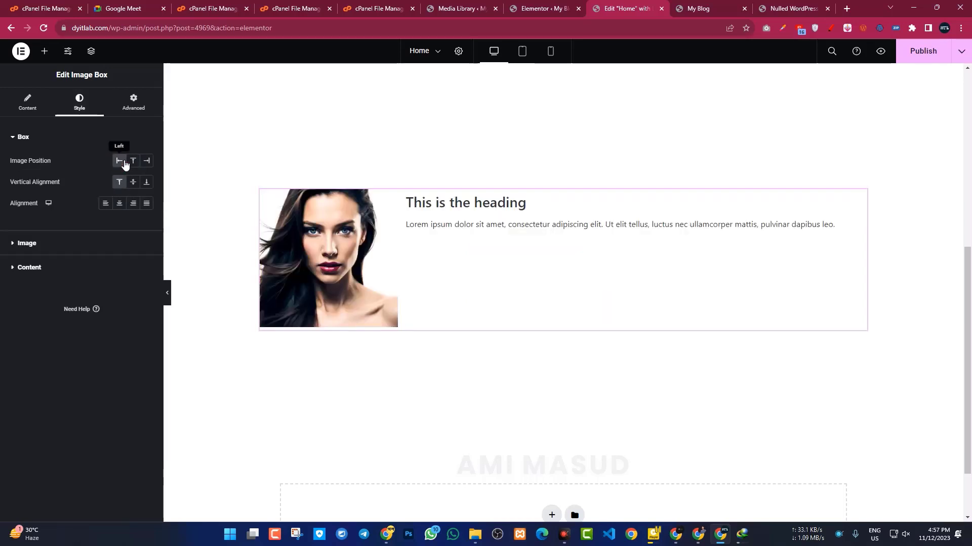
scroll(636, 253, up, 5)
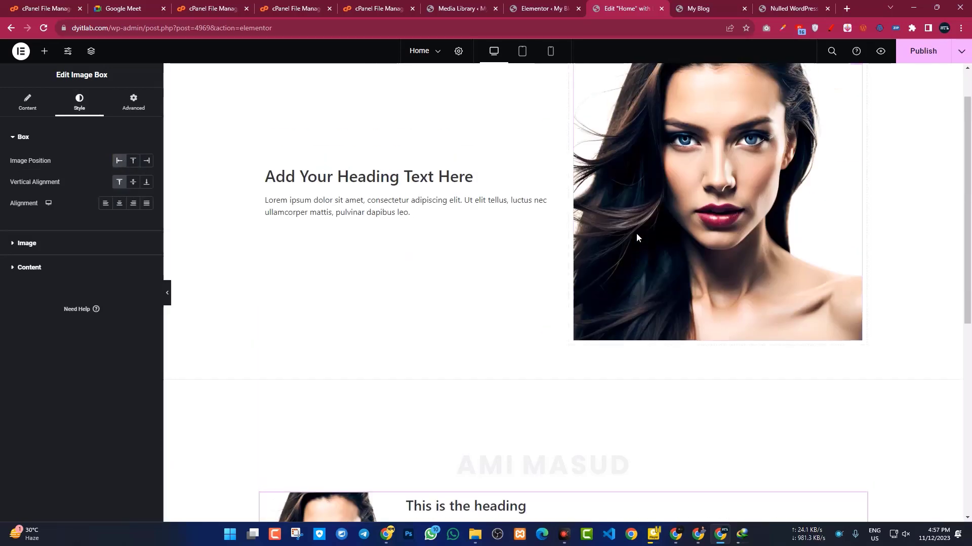
scroll(794, 150, down, 5)
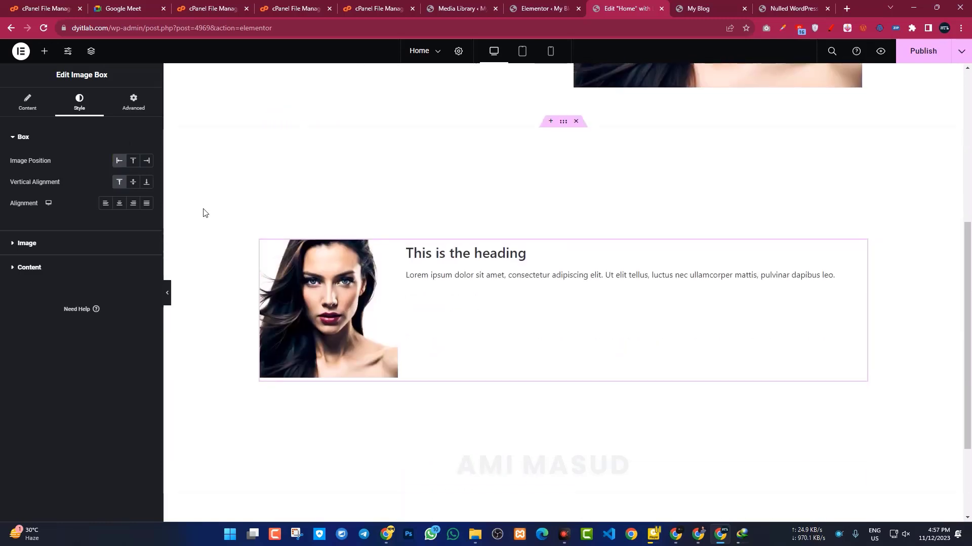
click(147, 161)
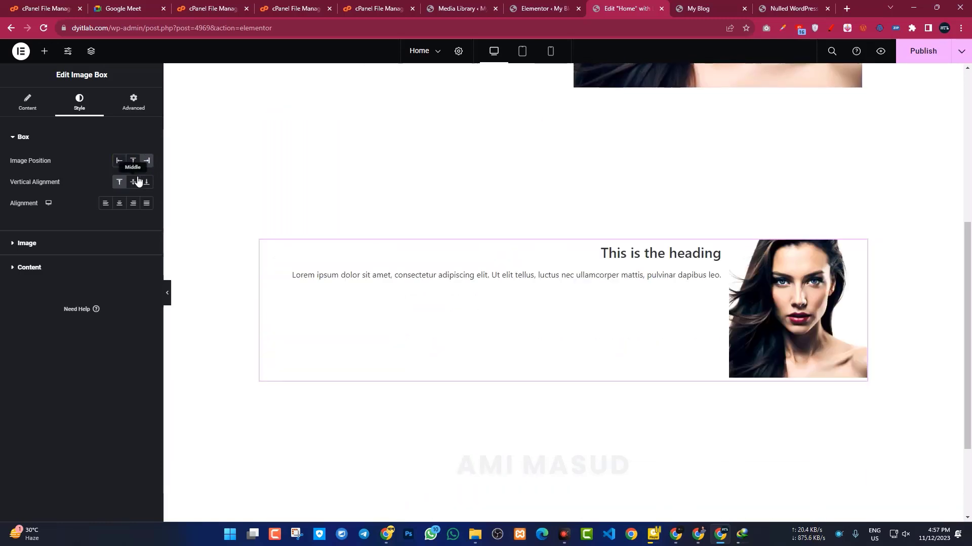
click(134, 182)
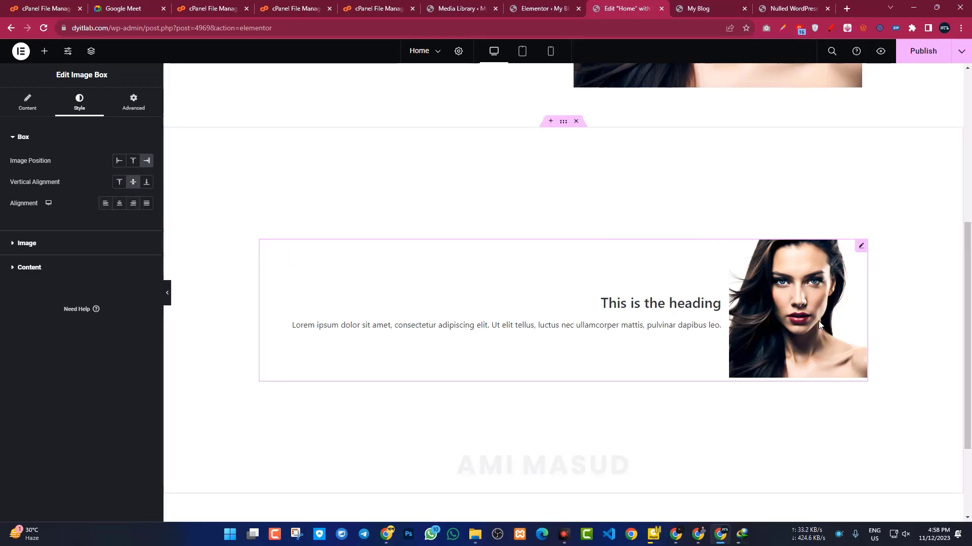
Set the image width in the image box to 72%
click(22, 245)
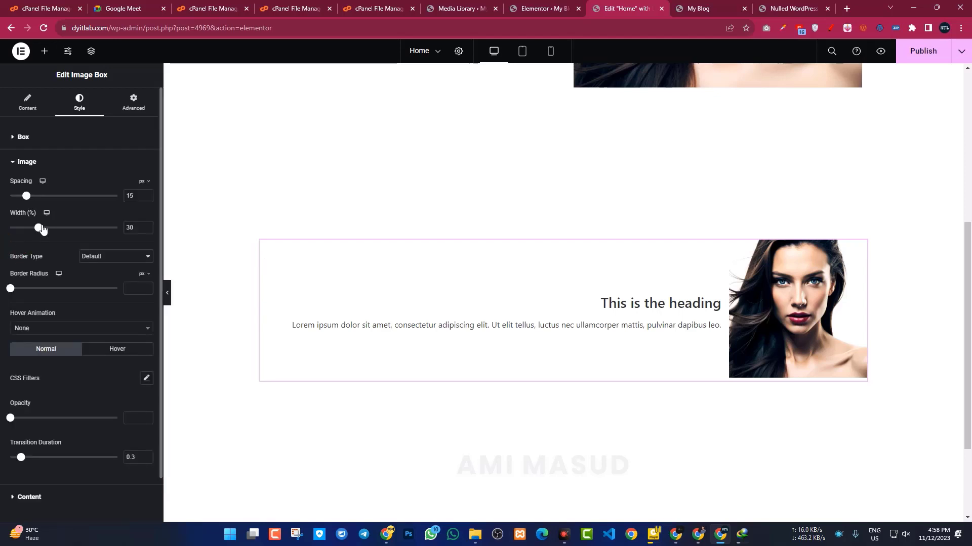
drag(40, 229, 88, 233)
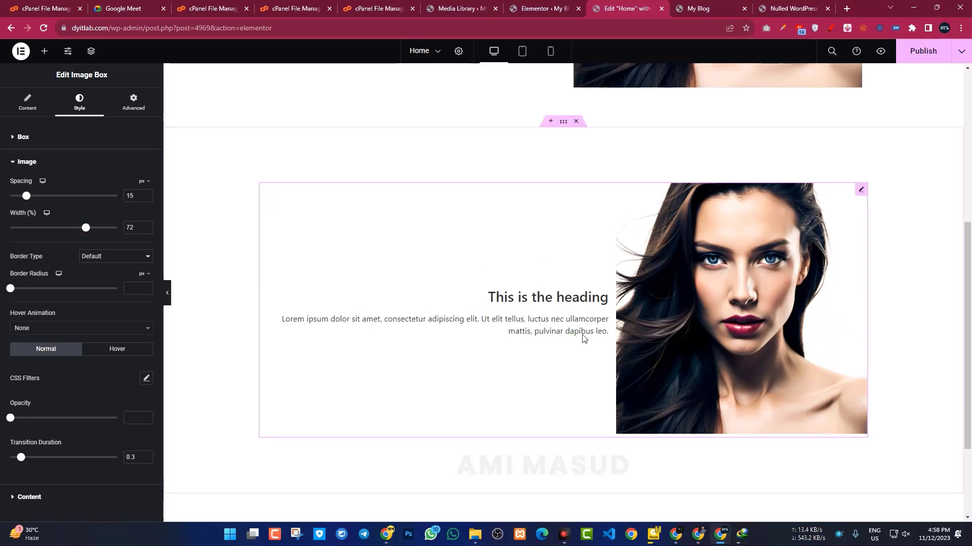
Set the image box's image spacing to 100 px and its image width to 100%
click(14, 163)
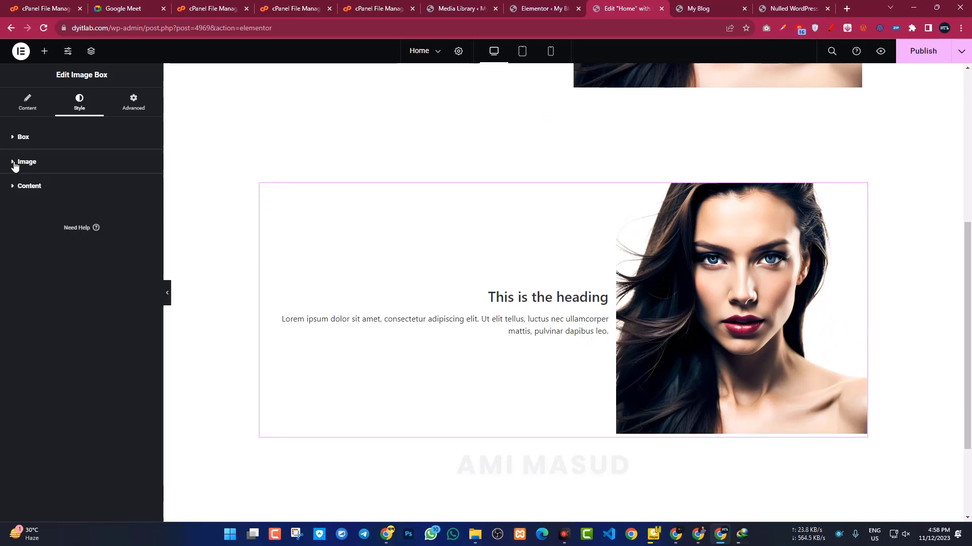
click(13, 162)
drag(11, 195, 209, 202)
drag(86, 227, 126, 233)
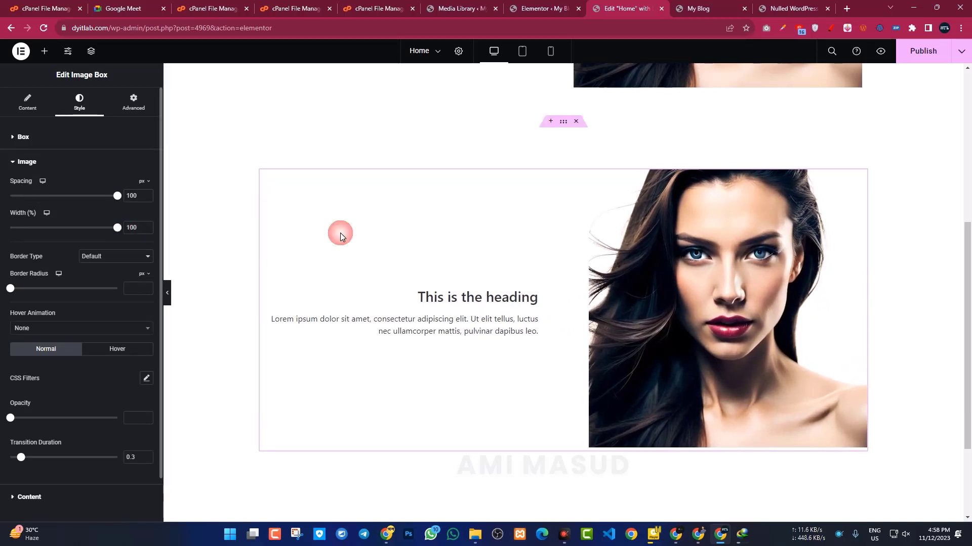
scroll(596, 231, down, 2)
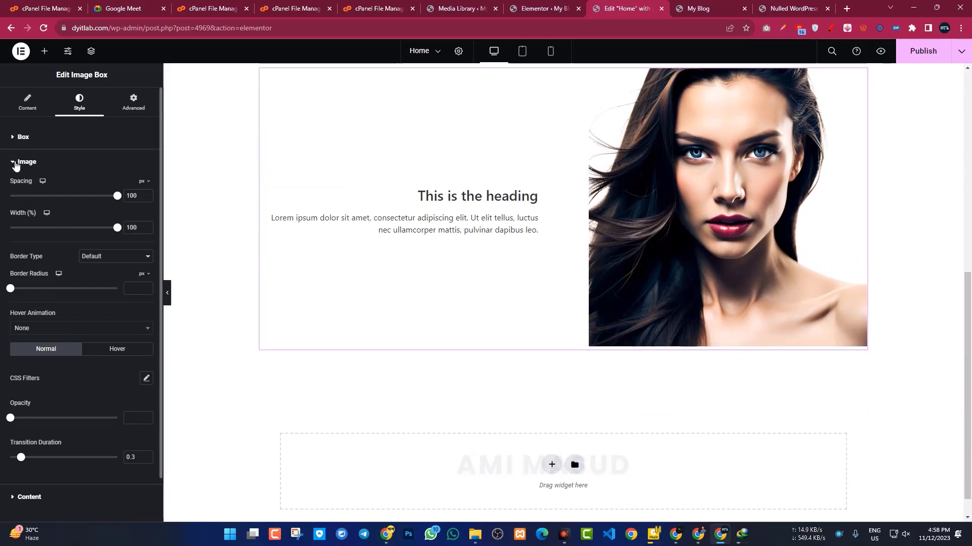
Set the image box title's spacing to 19 px and its typography size to 62 px
click(19, 161)
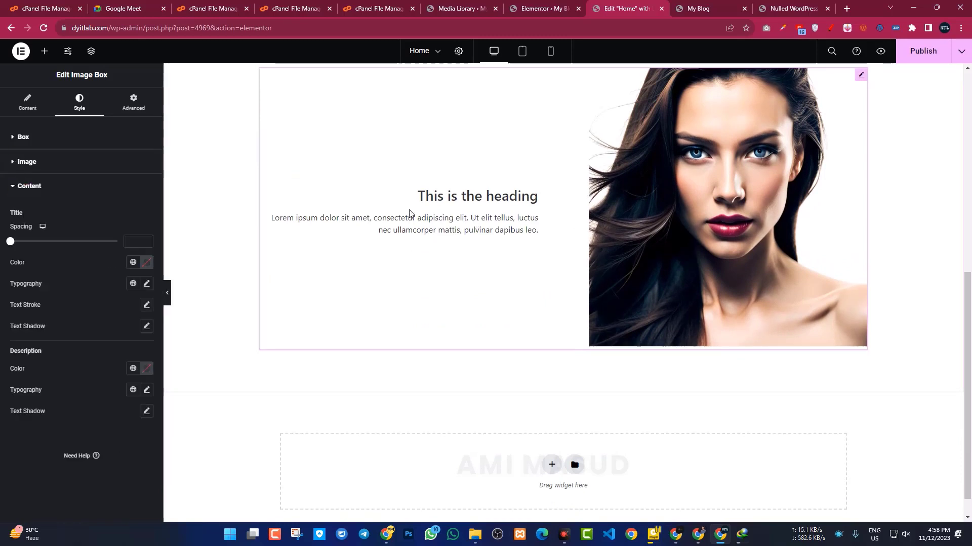
drag(11, 242, 36, 248)
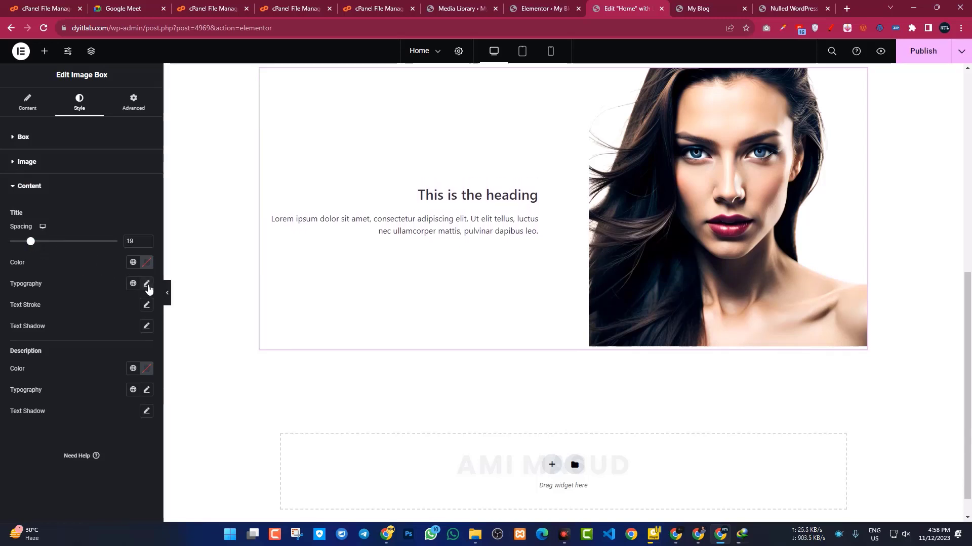
click(146, 284)
drag(22, 366, 51, 373)
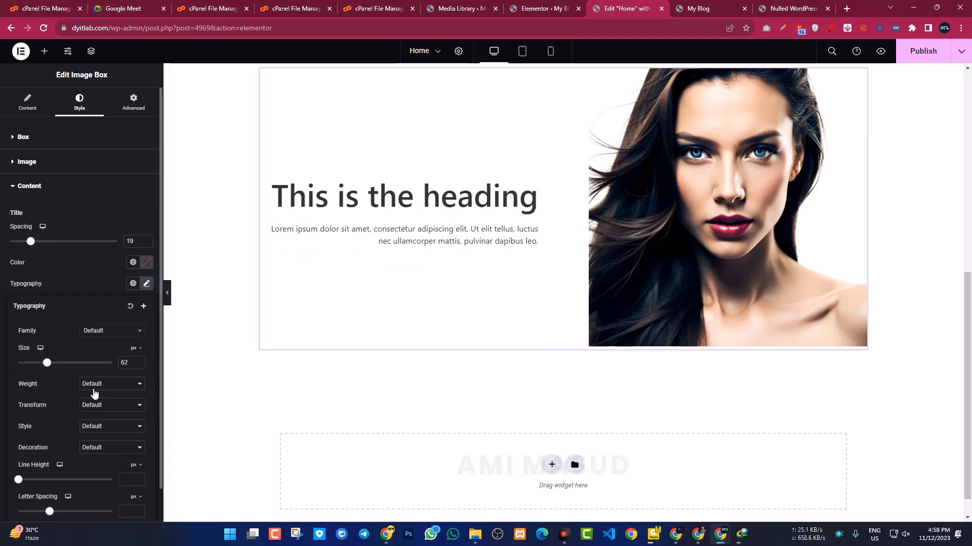
scroll(56, 443, down, 1)
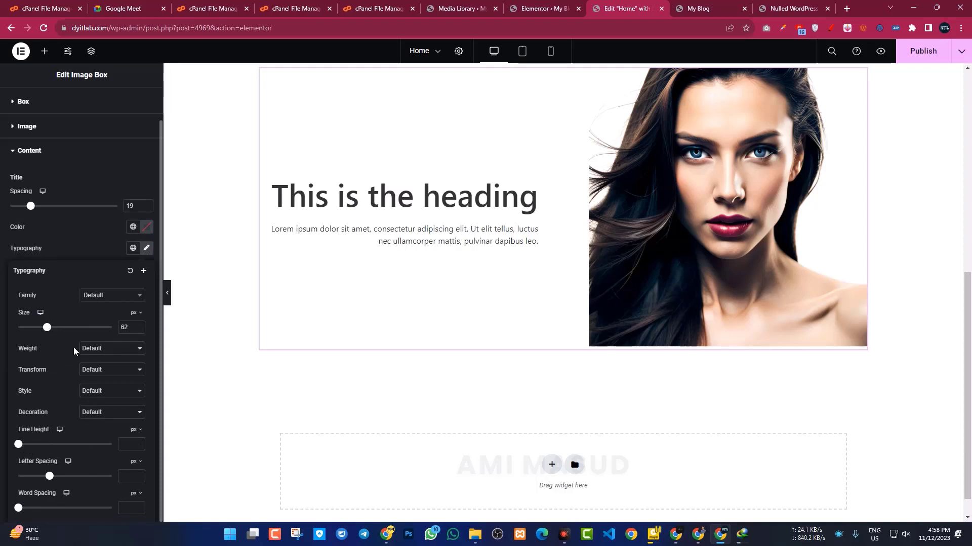
click(77, 175)
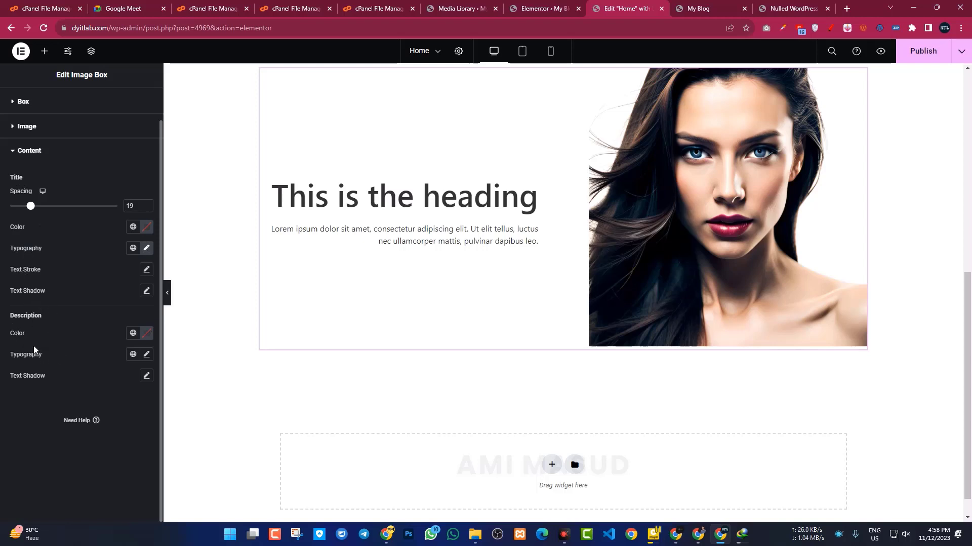
Give the image box's description the green global colour and a typography size of 20 px
click(133, 335)
click(37, 440)
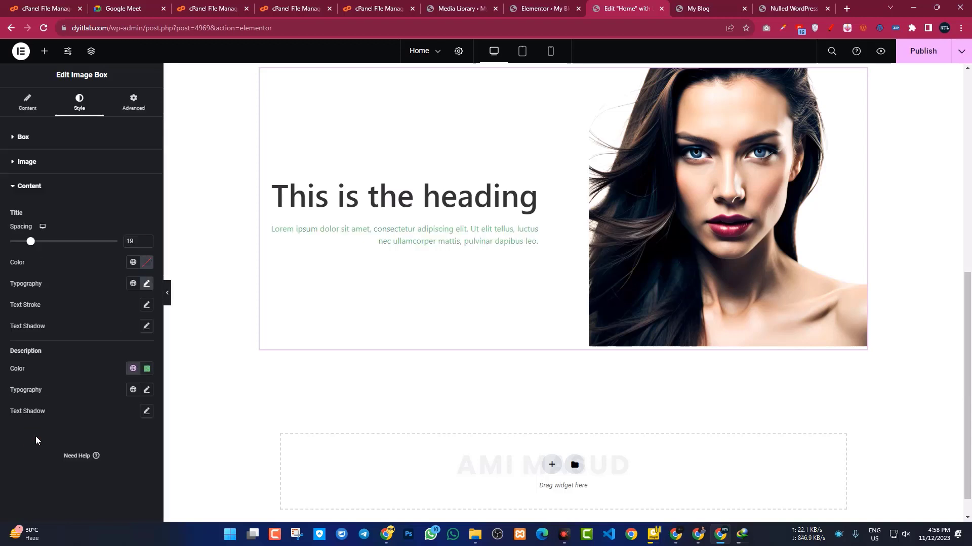
click(146, 389)
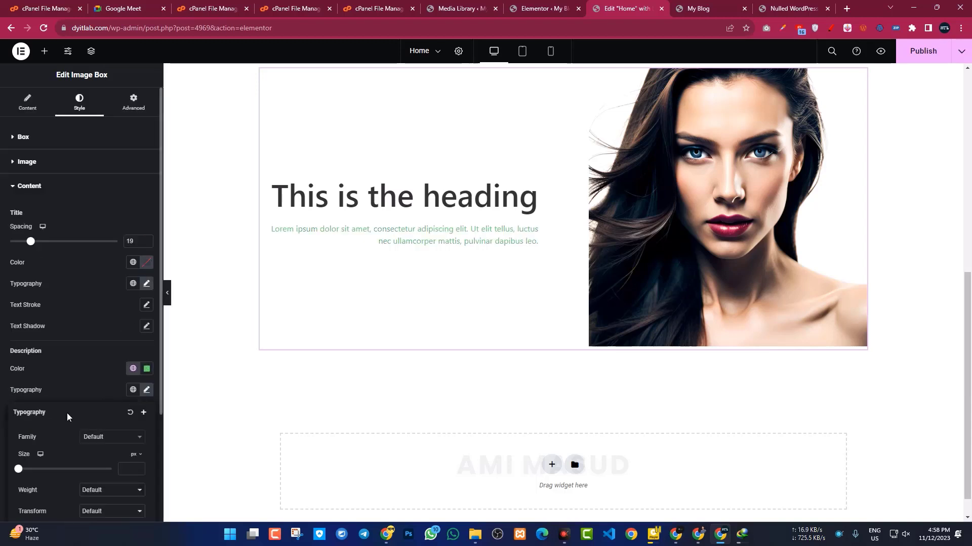
drag(23, 469, 34, 470)
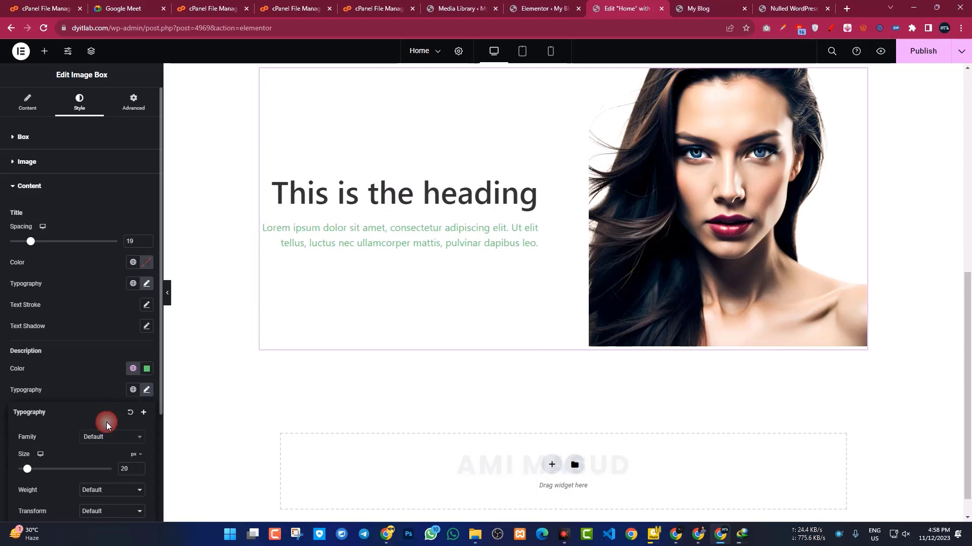
click(40, 193)
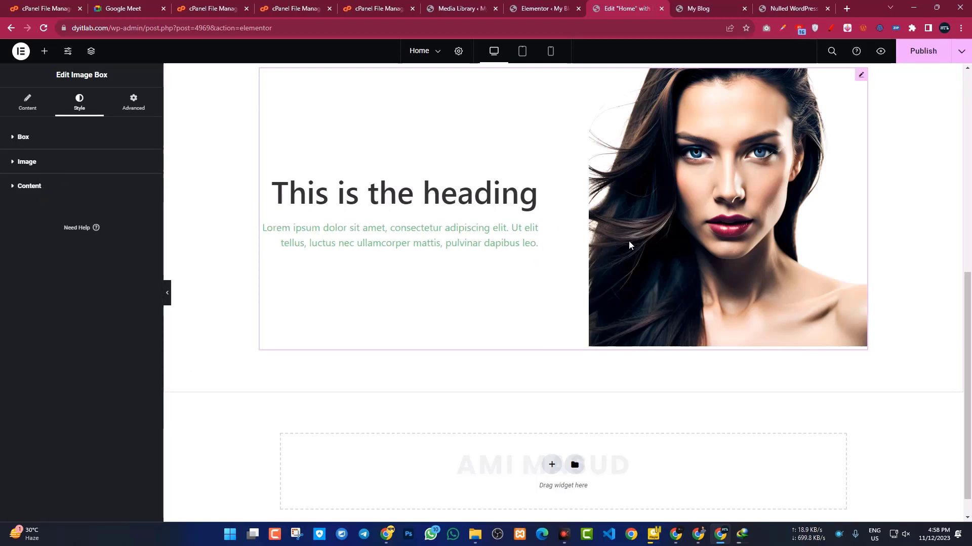
Left-align the image box's text to match the first section's layout
scroll(518, 277, up, 8)
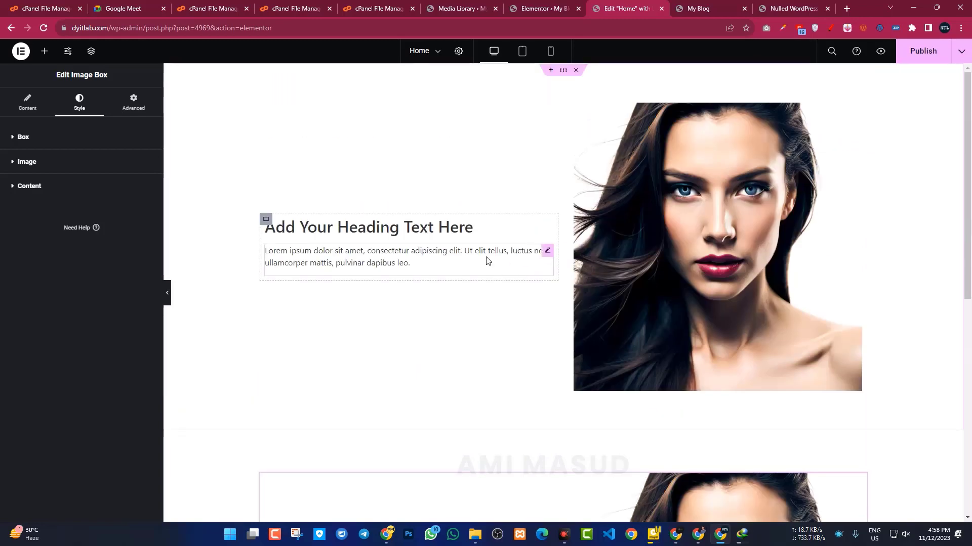
scroll(487, 243, down, 8)
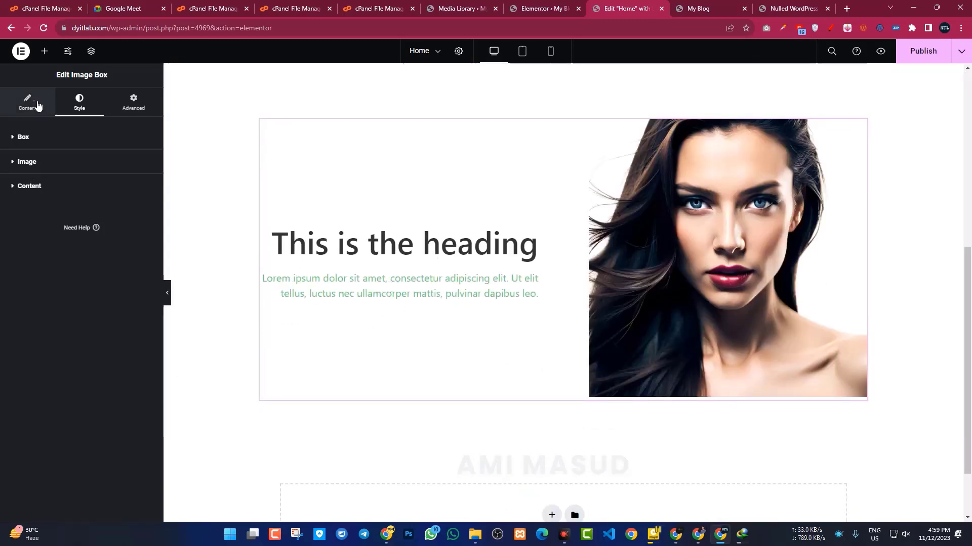
click(34, 102)
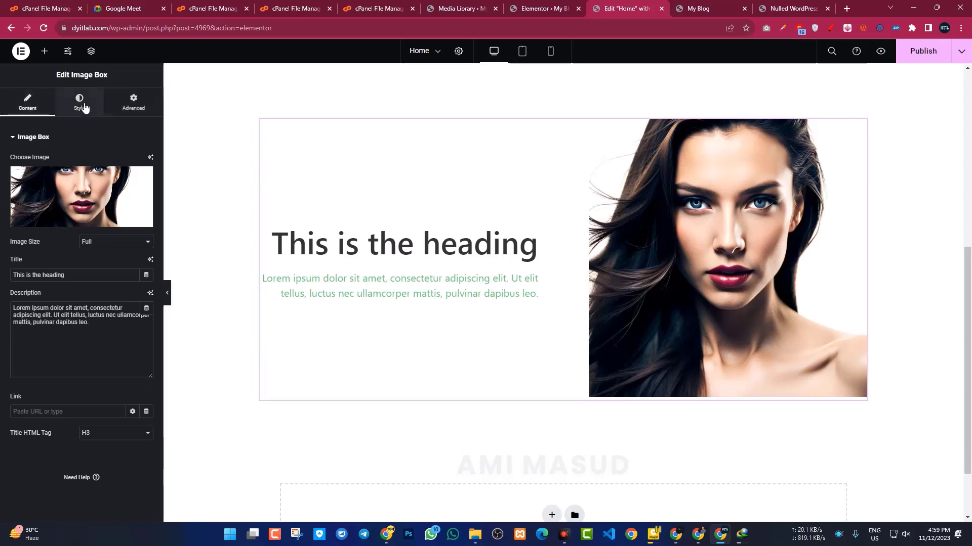
click(80, 101)
click(111, 204)
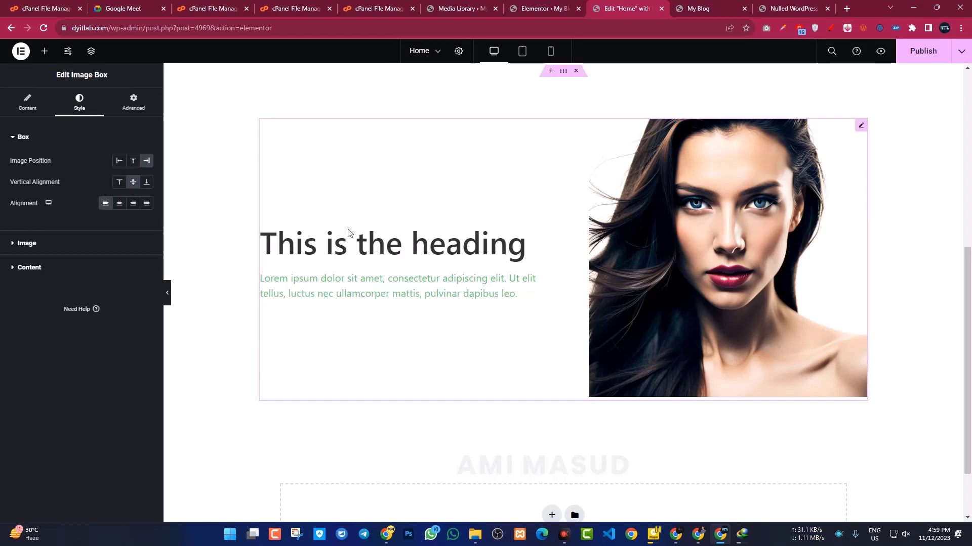
scroll(426, 325, up, 7)
scroll(427, 325, down, 8)
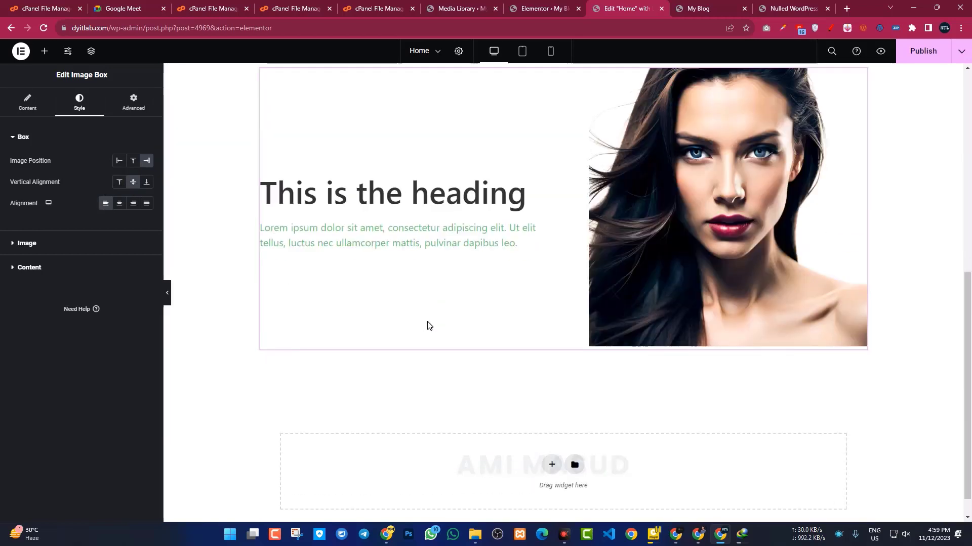
Delete the image box's description text
scroll(426, 323, up, 3)
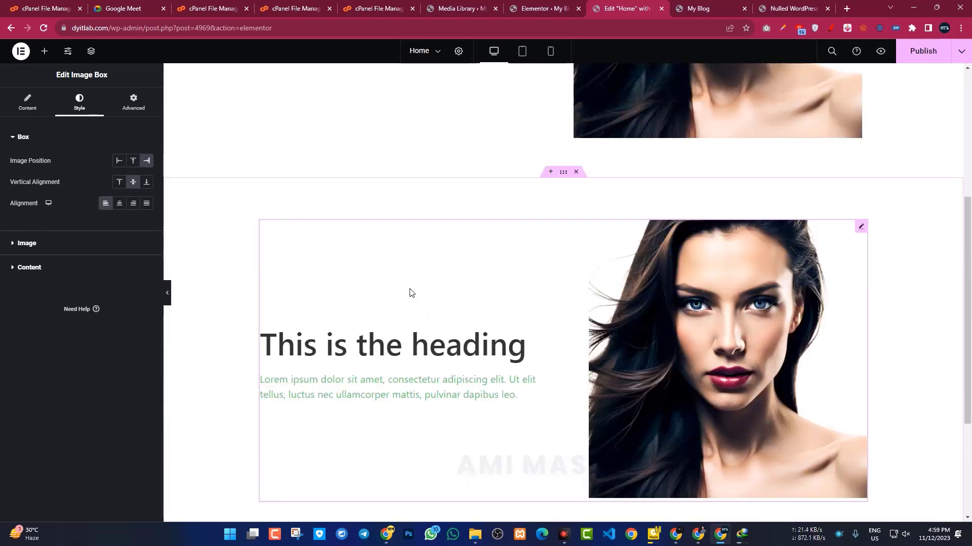
scroll(556, 208, up, 4)
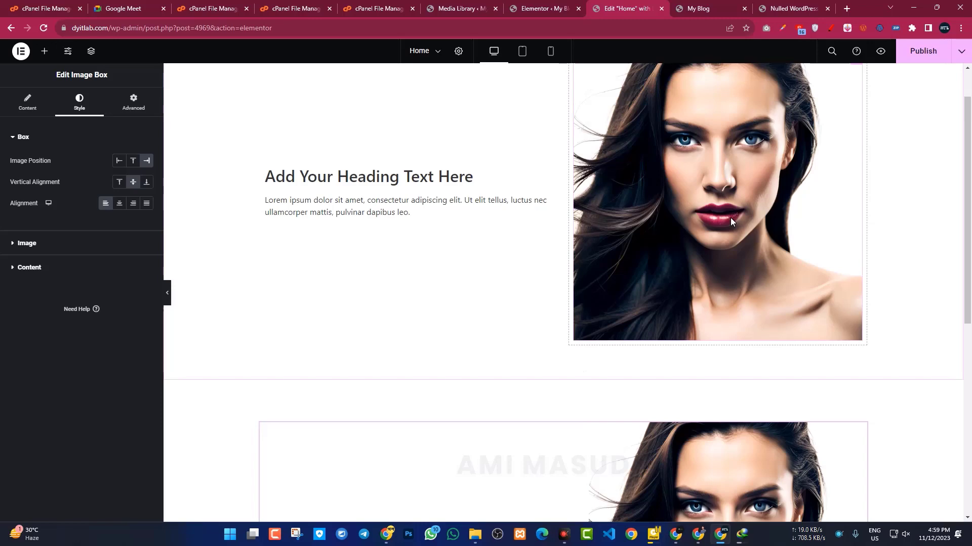
scroll(472, 234, down, 4)
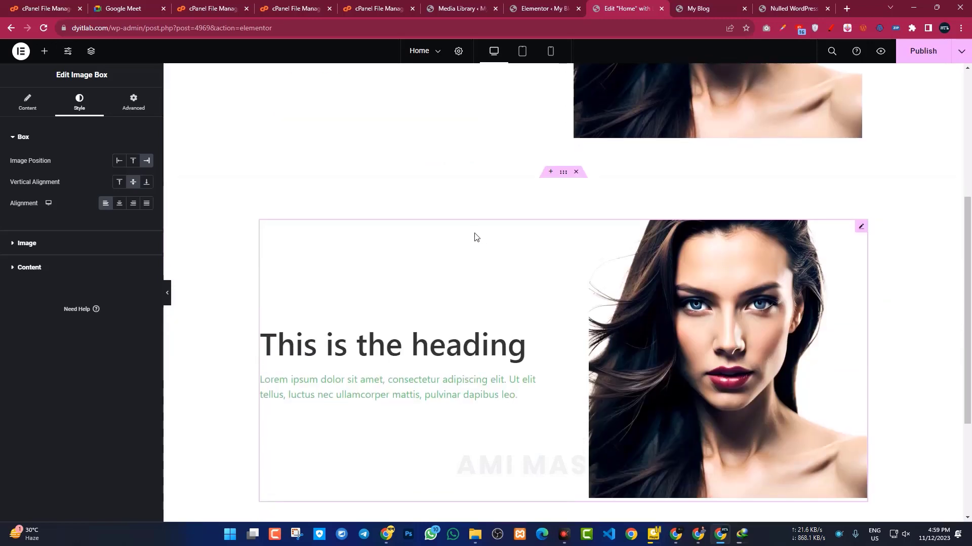
scroll(481, 380, down, 3)
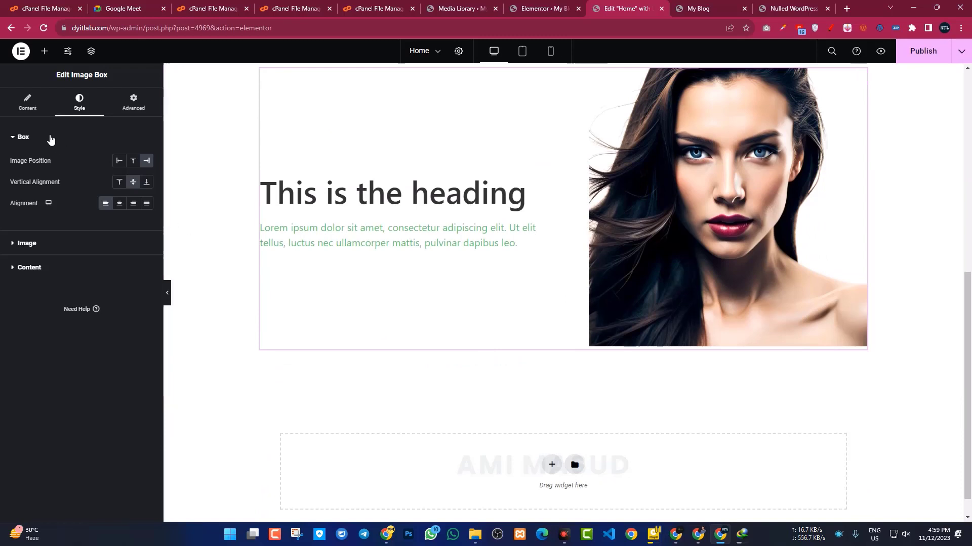
click(29, 104)
drag(89, 322, 0, 303)
key(BackSpace)
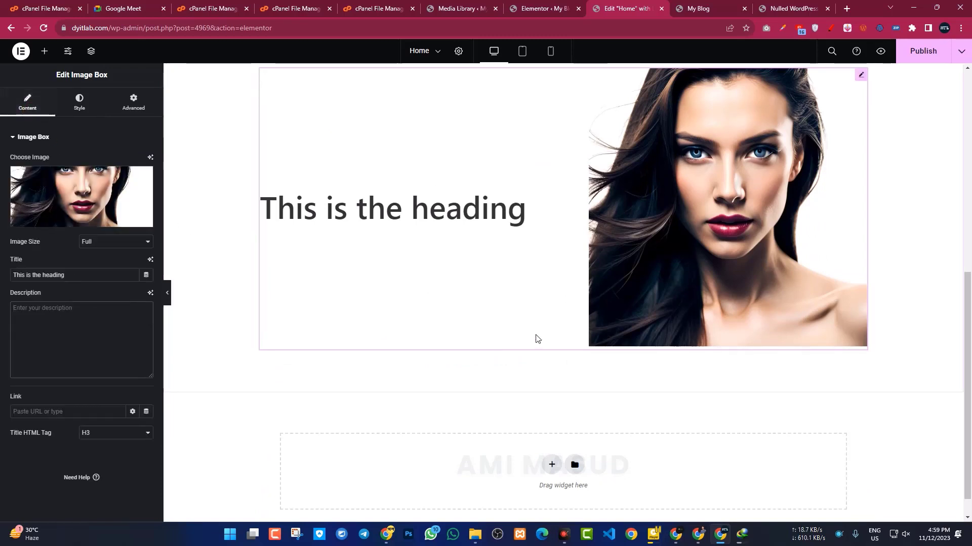
Compare the image box with the first section and locate the Button among the Basic widgets
scroll(531, 329, up, 4)
scroll(524, 324, up, 4)
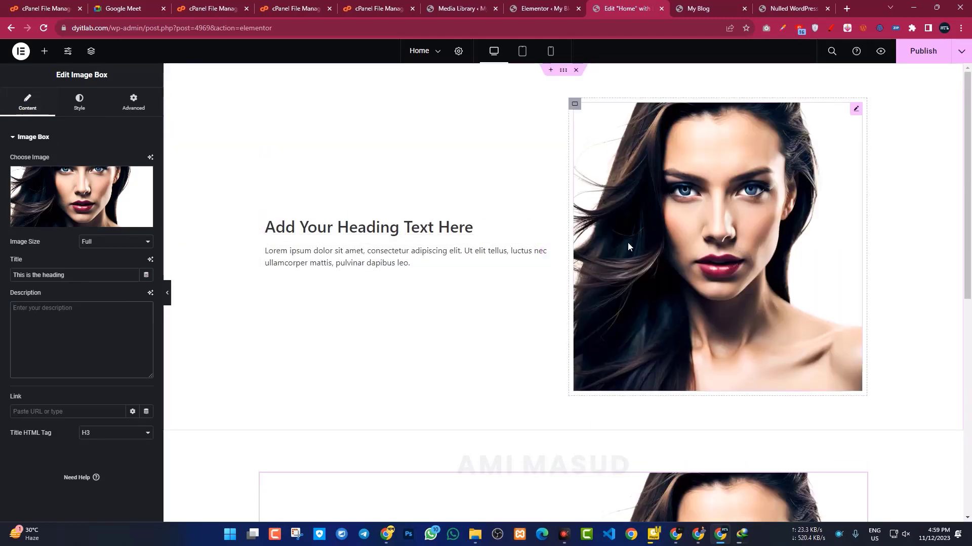
scroll(293, 259, down, 7)
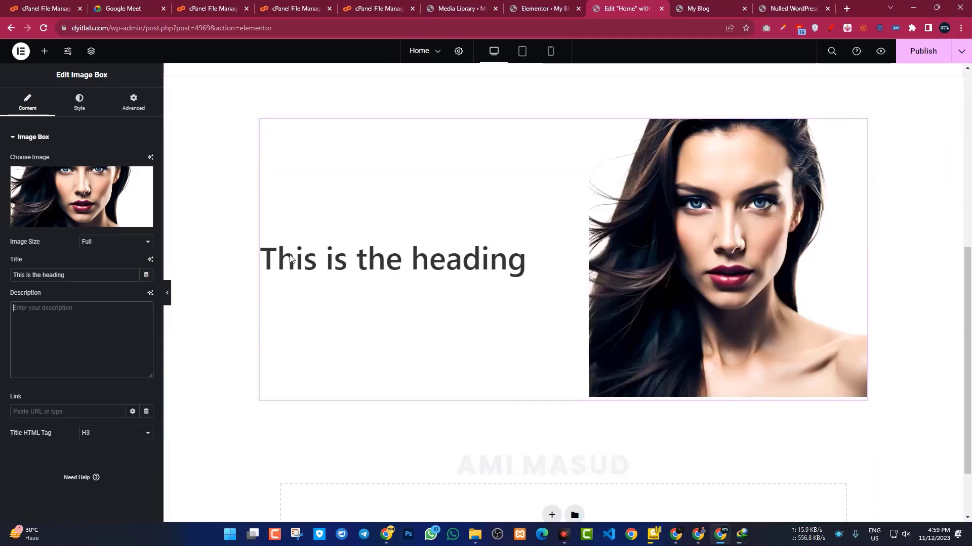
scroll(673, 278, down, 1)
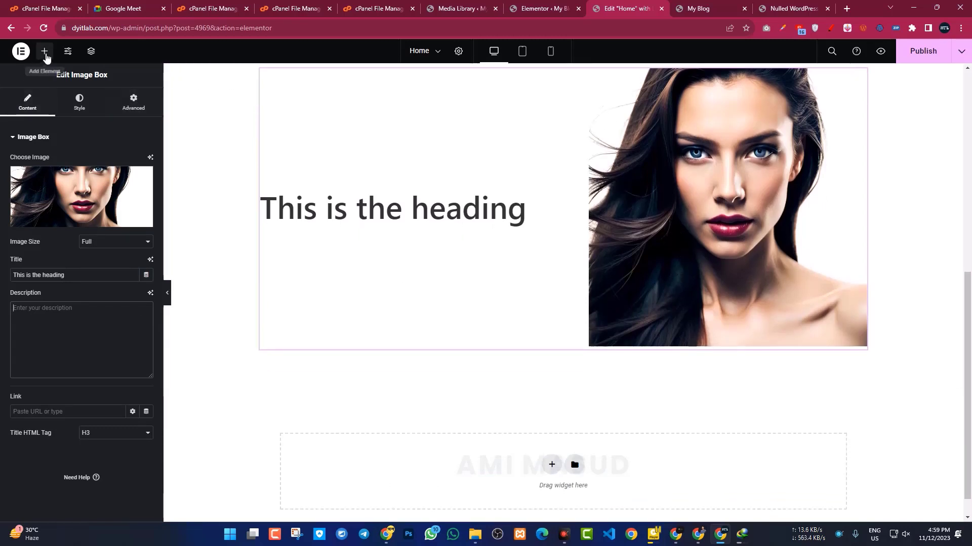
click(45, 52)
scroll(78, 443, down, 1)
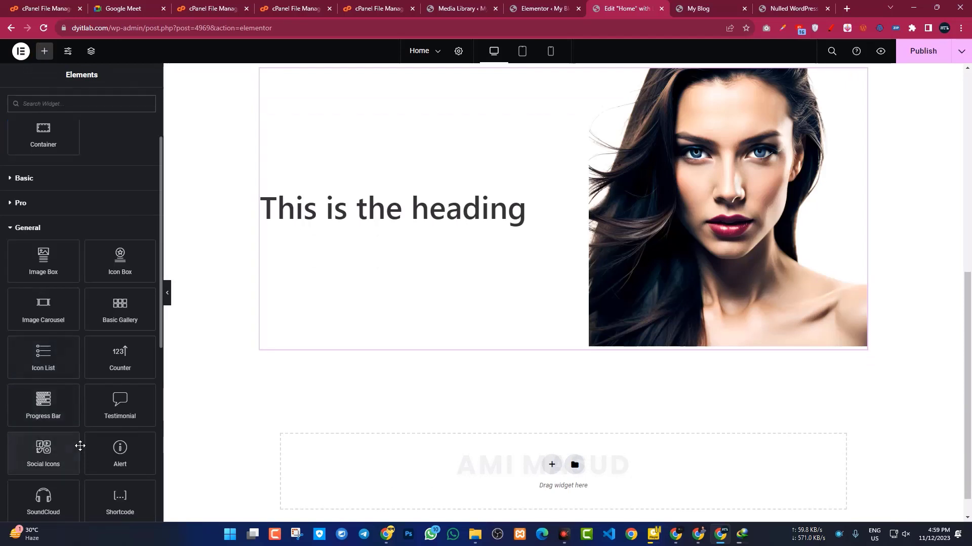
scroll(61, 379, up, 2)
click(24, 281)
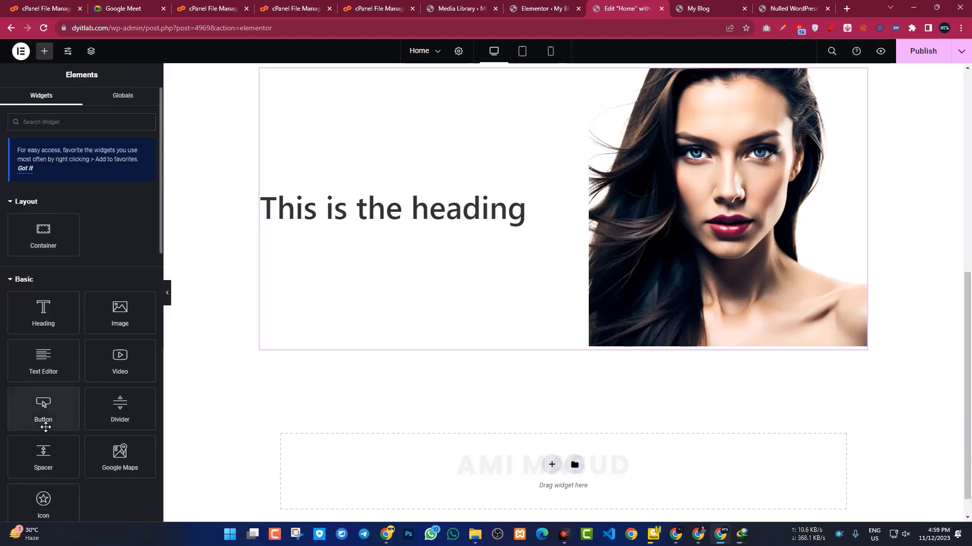
drag(43, 407, 64, 400)
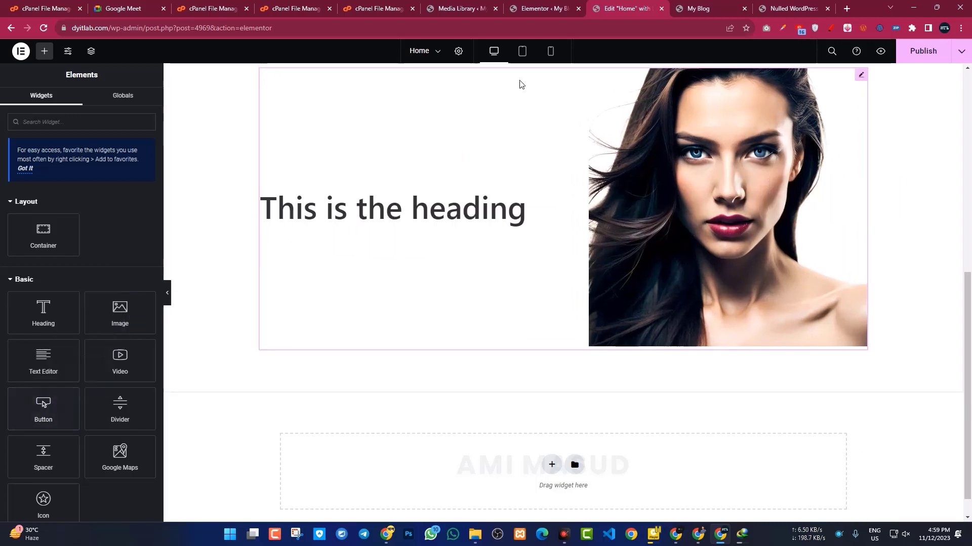
Set the direction of the second section's container to Column - vertical
scroll(541, 183, up, 5)
scroll(541, 184, down, 2)
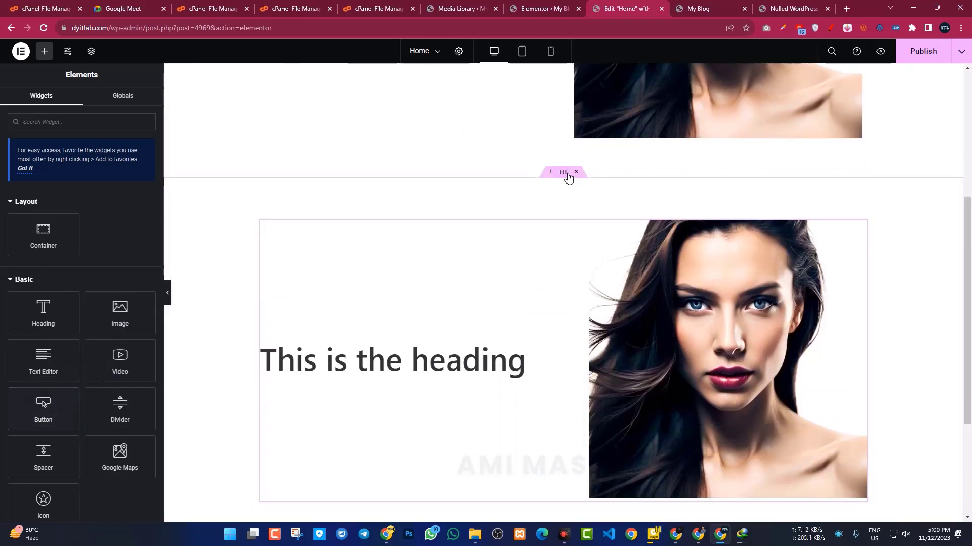
click(564, 172)
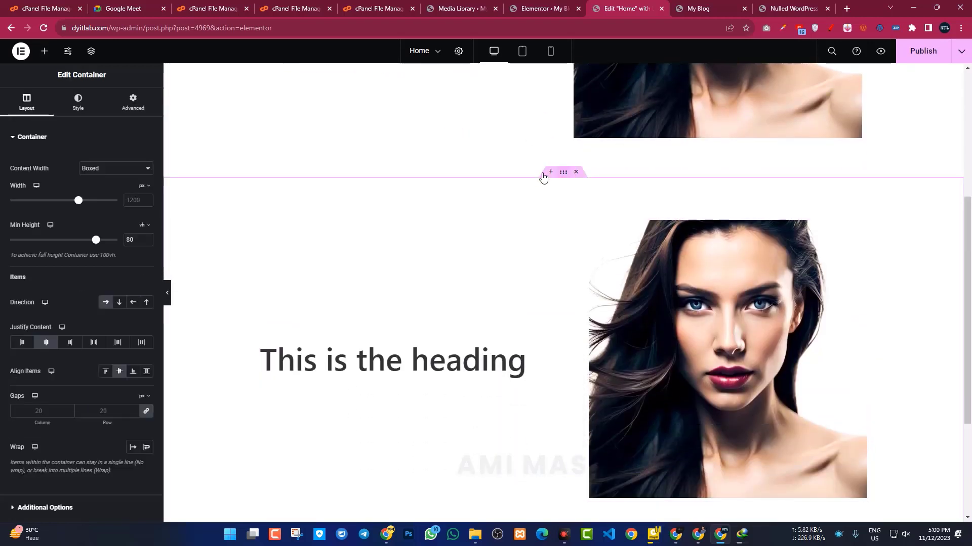
click(120, 303)
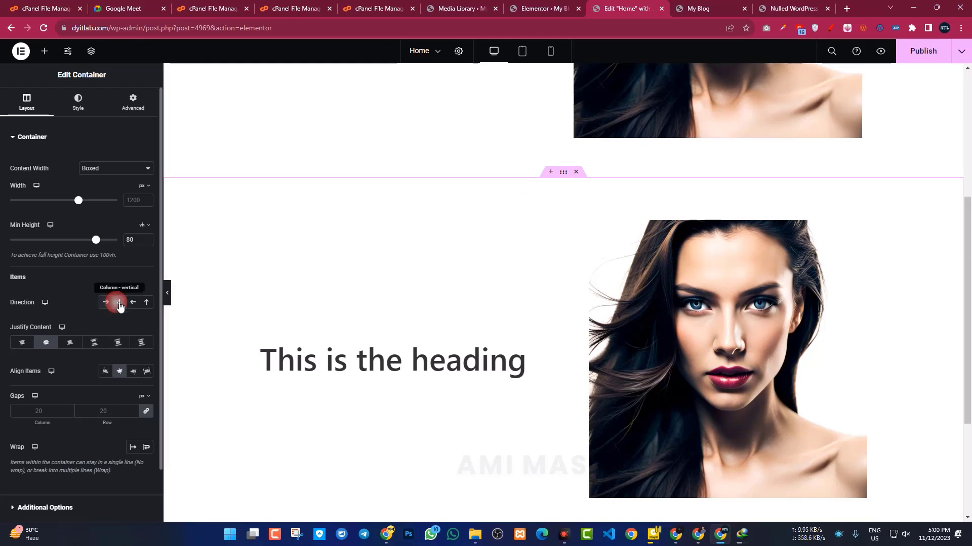
Add a Button widget below the image box in the second section's container
scroll(618, 236, down, 3)
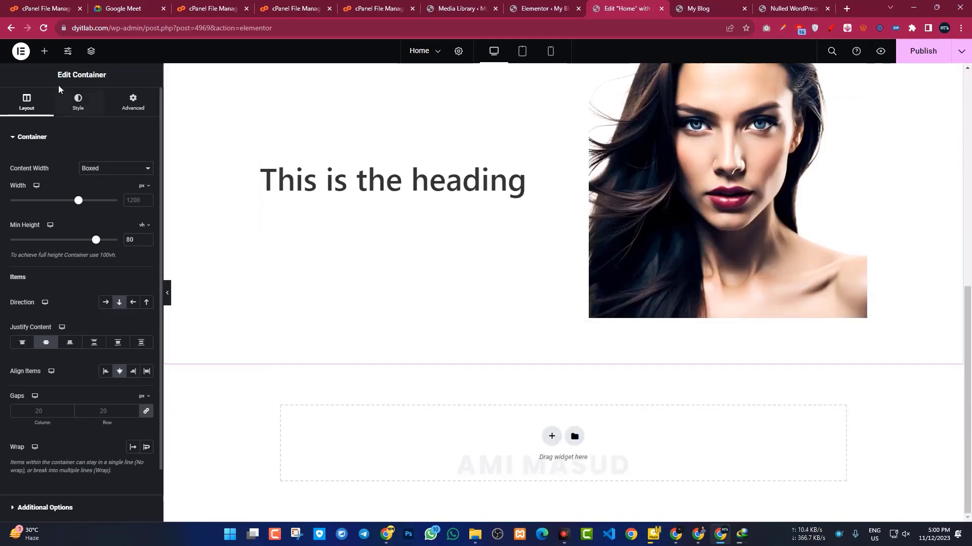
click(45, 51)
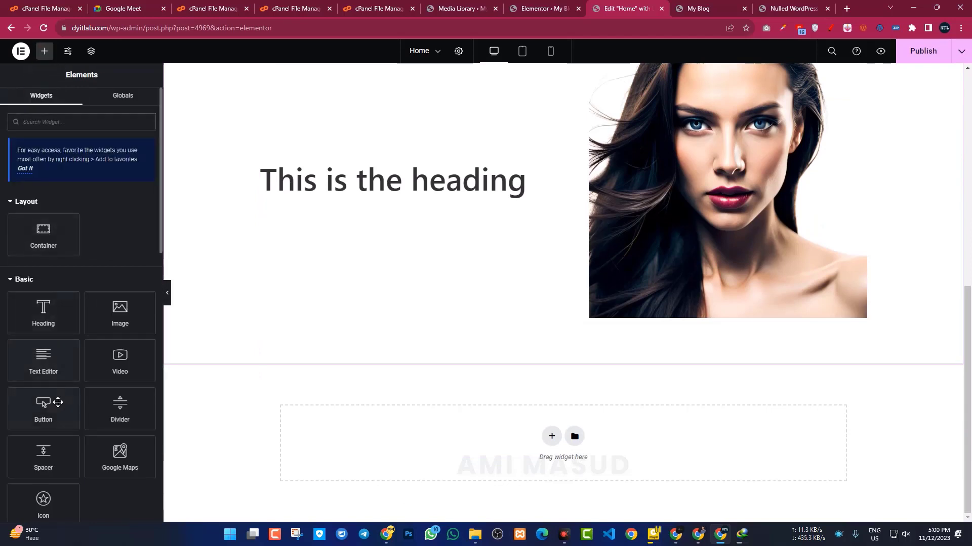
drag(57, 402, 625, 249)
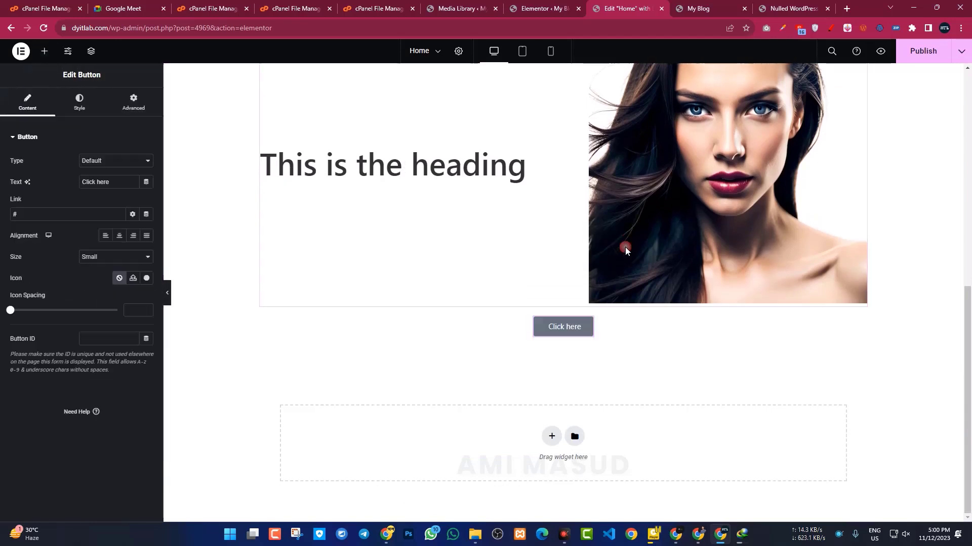
Preview the second section in the tablet and mobile portrait views, and return to the desktop view
scroll(612, 254, up, 3)
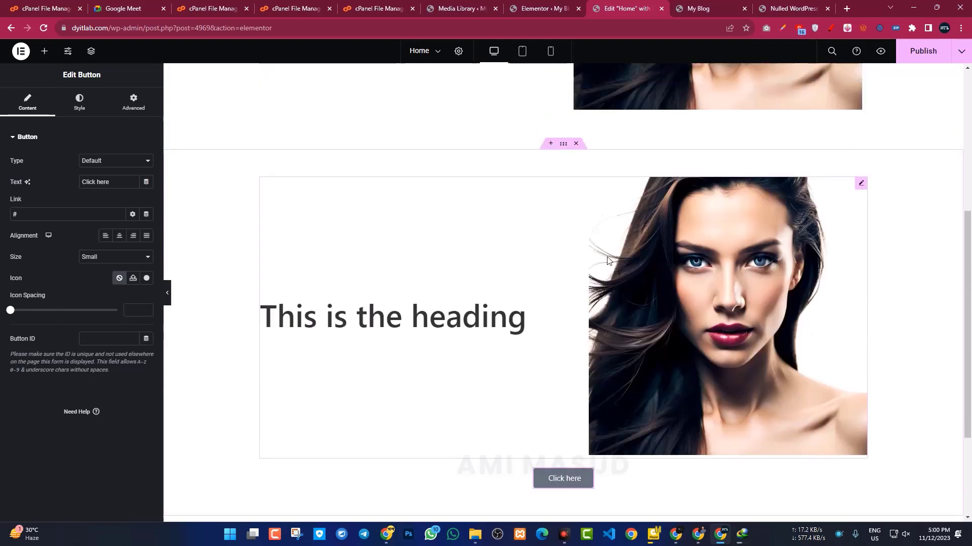
click(523, 51)
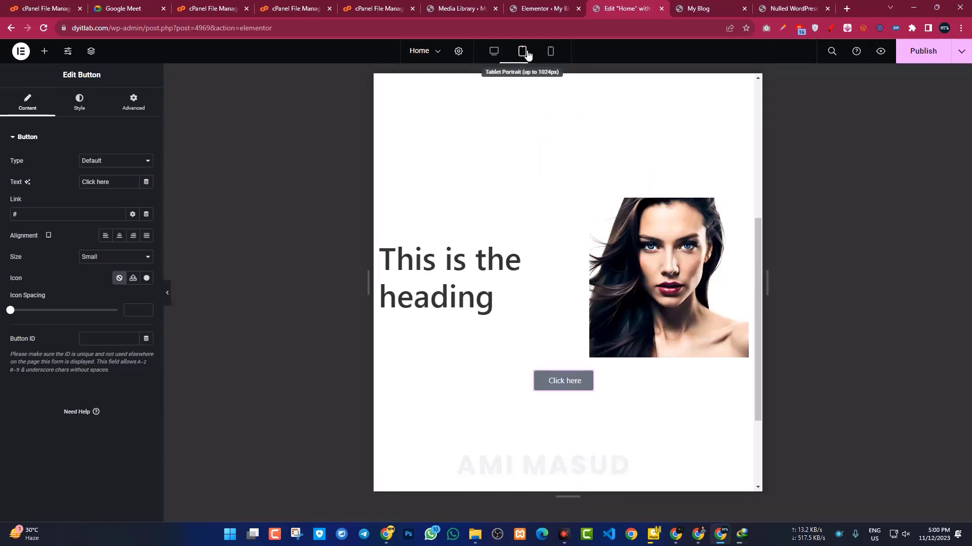
click(556, 55)
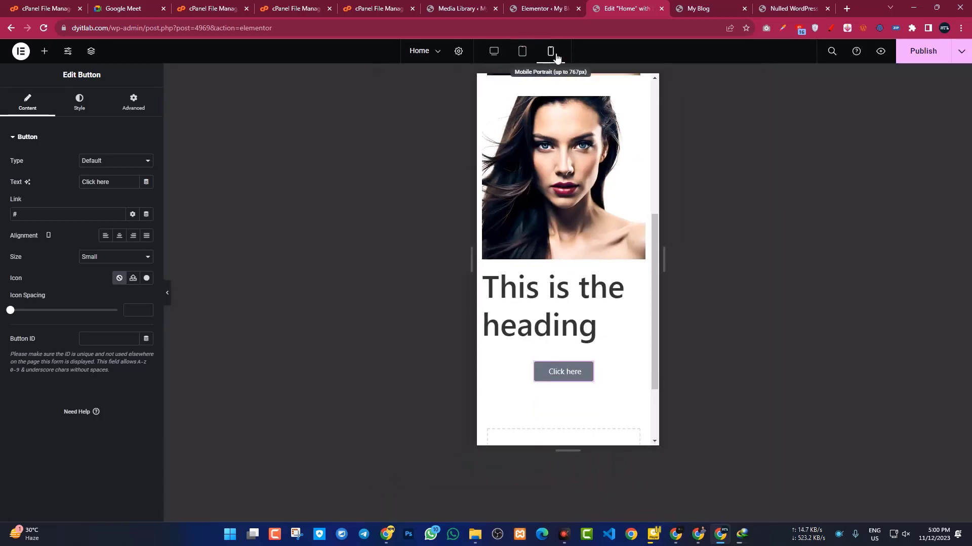
click(494, 51)
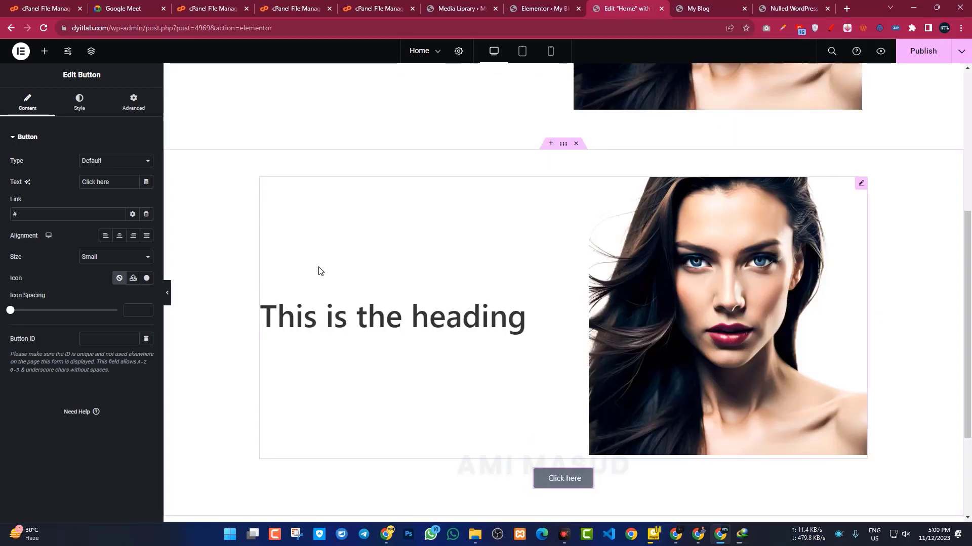